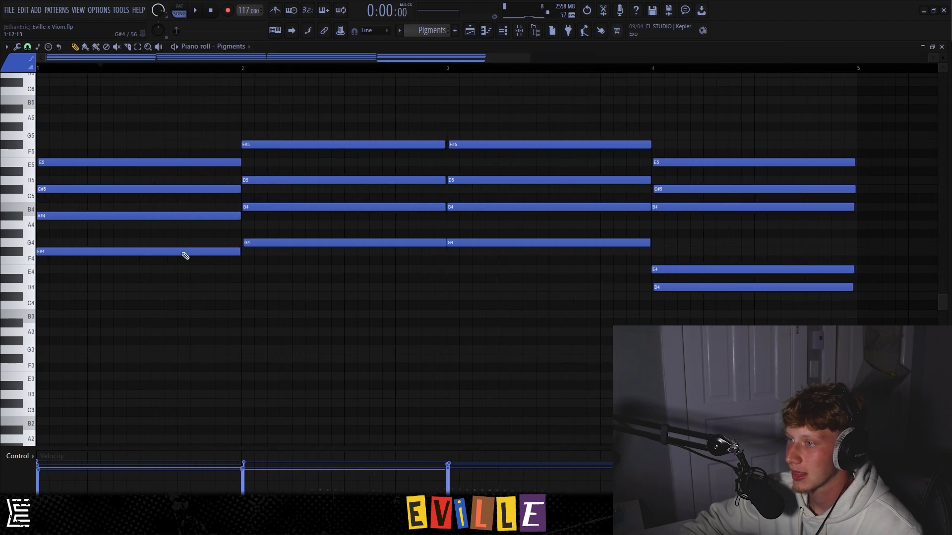
Play the Pigments chord pattern from the start and stop it during the fourth chord
{"action": "key", "text": "space"}
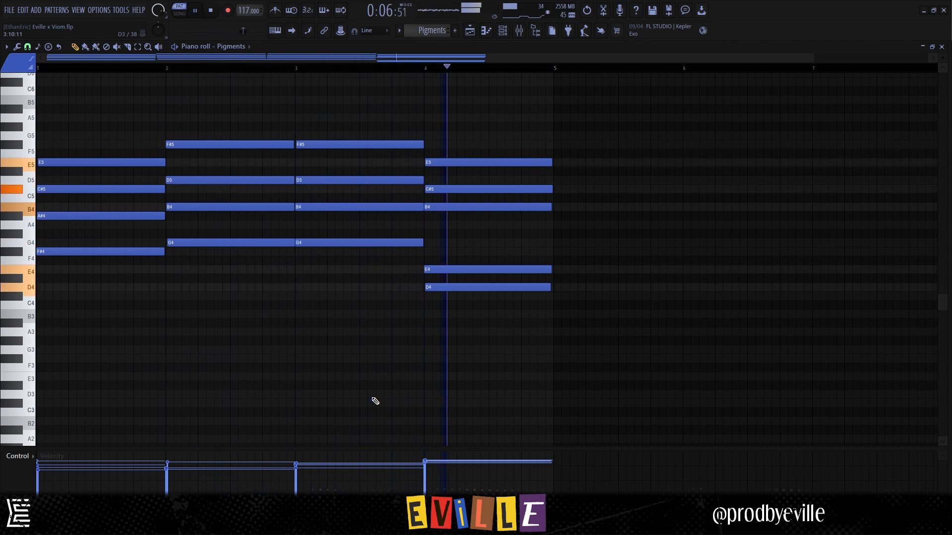
{"action": "left_click", "coordinate": [212, 10]}
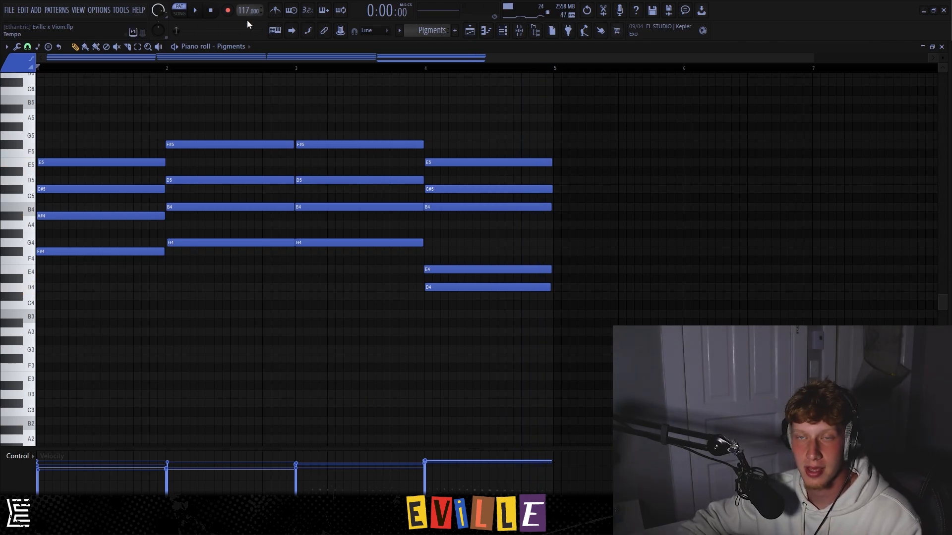
Copy the first chord into bar 2, transpose the copy up one semitone and delete it
{"action": "scroll", "coordinate": [115, 309], "scroll_direction": "up", "scroll_amount": 1, "text": "ctrl"}
{"action": "left_click_drag", "start_coordinate": [118, 284], "coordinate": [212, 162]}
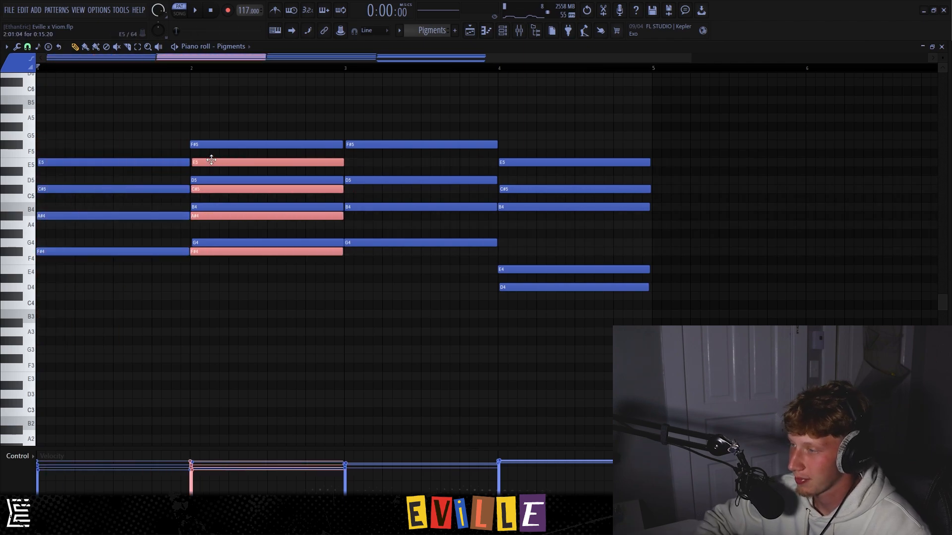
{"action": "key", "text": "shift+Up"}
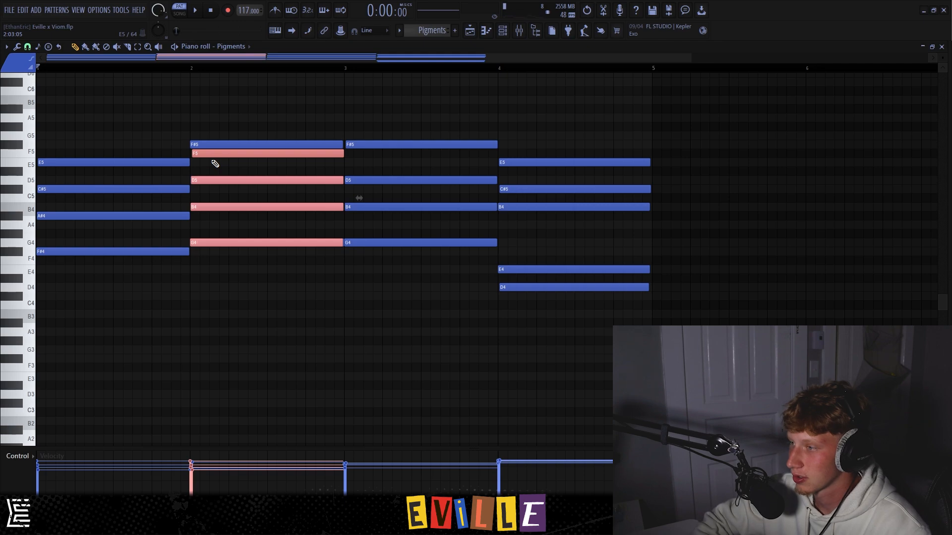
{"action": "key", "text": "Delete"}
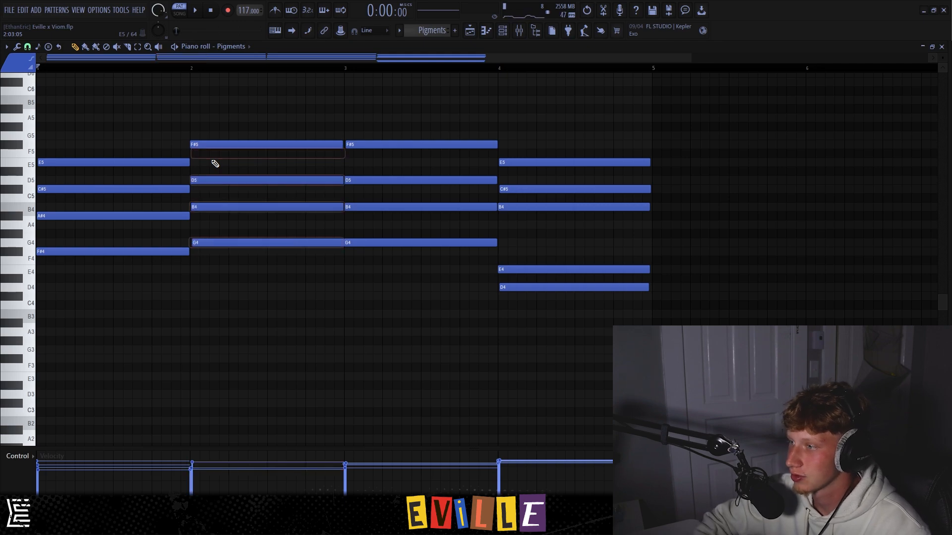
Examine the Pigments chords in bars 2, 3 and 4 of the piano roll one after another
{"action": "scroll", "coordinate": [189, 127], "scroll_direction": "down", "scroll_amount": 2, "text": "ctrl"}
{"action": "left_click_drag", "start_coordinate": [183, 118], "coordinate": [211, 215]}
{"action": "left_click_drag", "start_coordinate": [316, 96], "coordinate": [288, 263]}
{"action": "left_click_drag", "start_coordinate": [419, 117], "coordinate": [445, 312]}
Try the lowest note of the bar 4 chord at other pitches, return it to D4 and select the notes above it
{"action": "left_click", "coordinate": [528, 305], "text": "ctrl"}
{"action": "left_click_drag", "start_coordinate": [528, 305], "coordinate": [403, 278]}
{"action": "key", "text": "shift+Up"}
{"action": "key", "text": "shift+Up"}
{"action": "key", "text": "shift+Up"}
{"action": "key", "text": "shift+Up"}
{"action": "key", "text": "shift+Down"}
{"action": "key", "text": "shift+Down"}
{"action": "key", "text": "shift+Down"}
{"action": "key", "text": "shift+Down"}
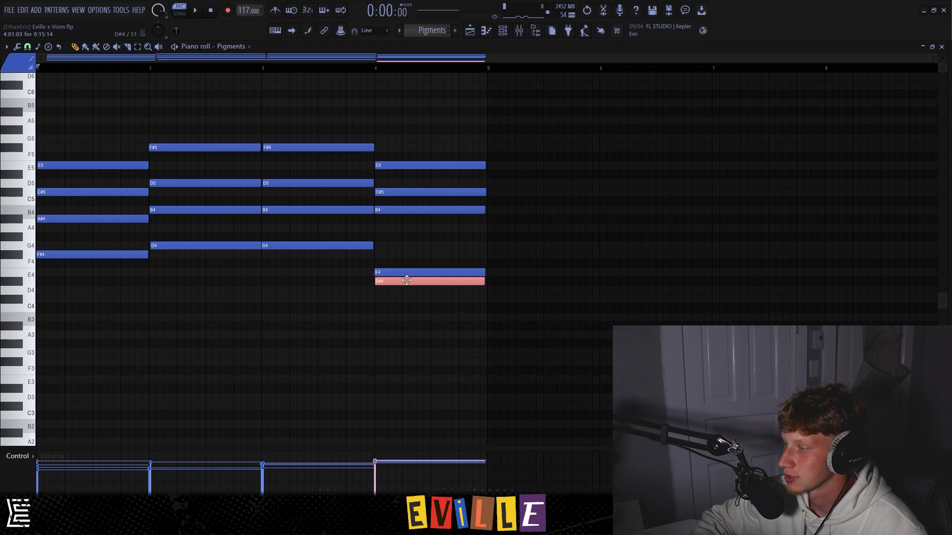
{"action": "left_click_drag", "start_coordinate": [408, 276], "coordinate": [416, 157]}
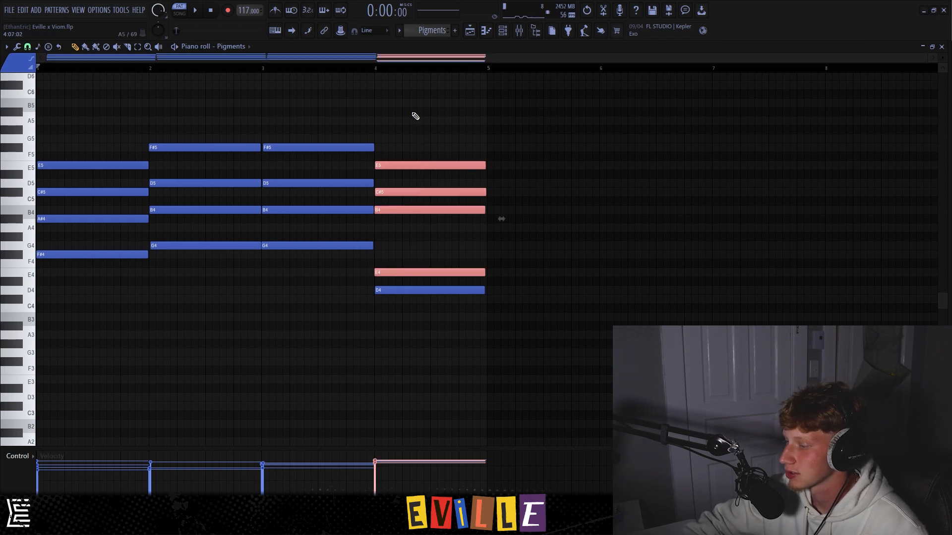
{"action": "left_click", "coordinate": [449, 184], "text": "ctrl"}
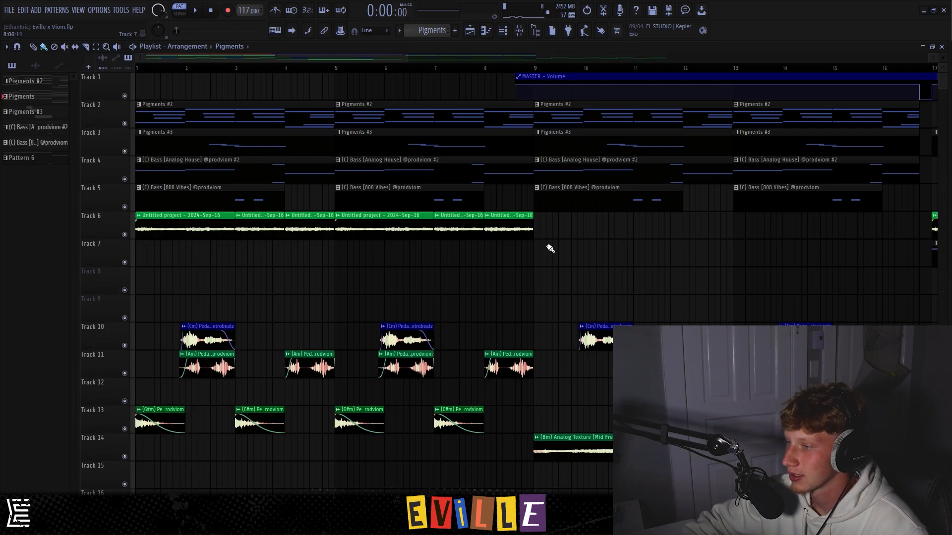
Examine the Fruity parametric EQ 2 curve on the main synth mixer track and close the plugin
{"action": "left_click_drag", "start_coordinate": [601, 237], "coordinate": [179, 234]}
{"action": "left_click", "coordinate": [140, 241], "text": "ctrl"}
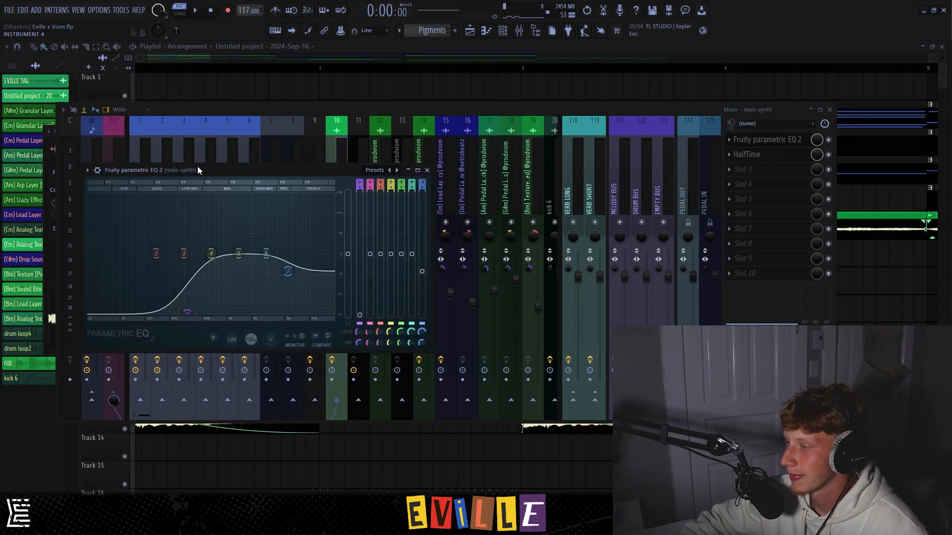
{"action": "left_click_drag", "start_coordinate": [197, 170], "coordinate": [310, 126]}
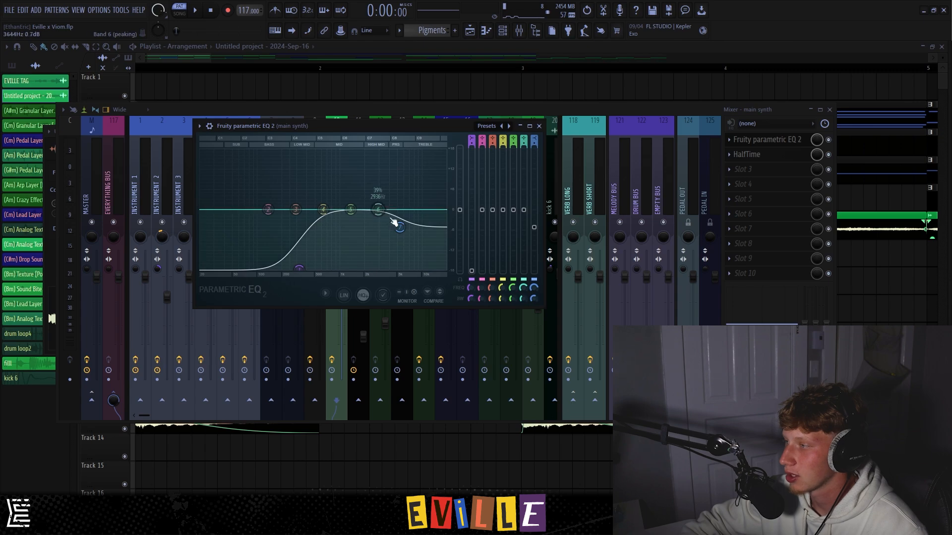
{"action": "left_click", "coordinate": [539, 126]}
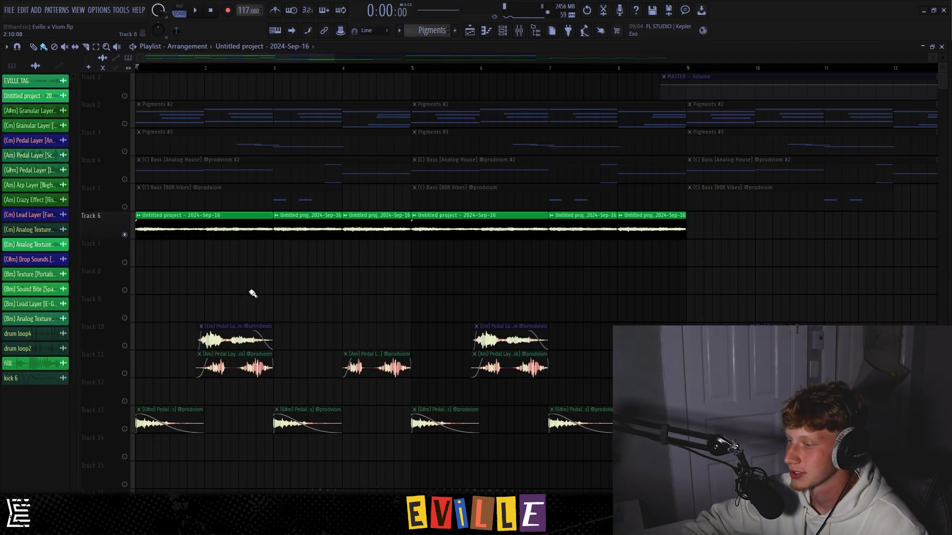
Play the soloed Untitled project audio clips on track 6
{"action": "key", "text": "space"}
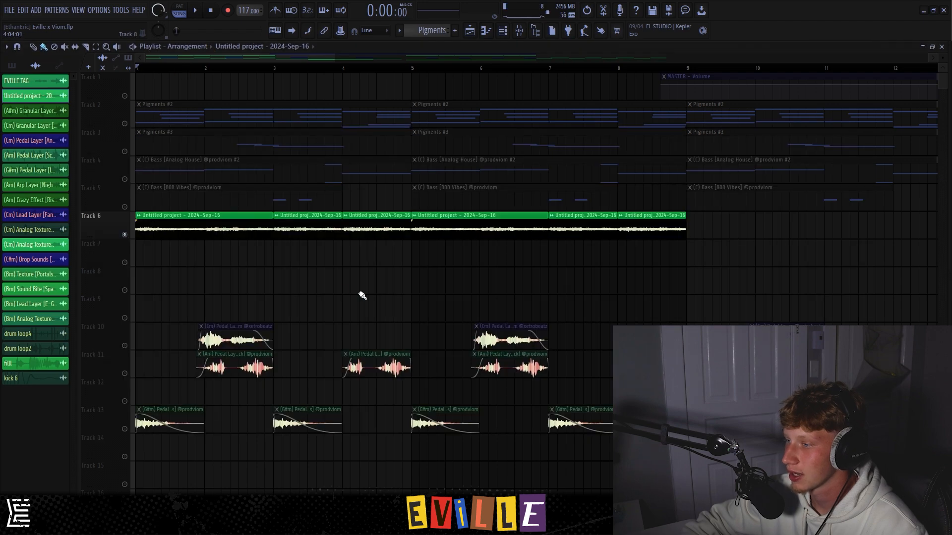
{"action": "key", "text": "space"}
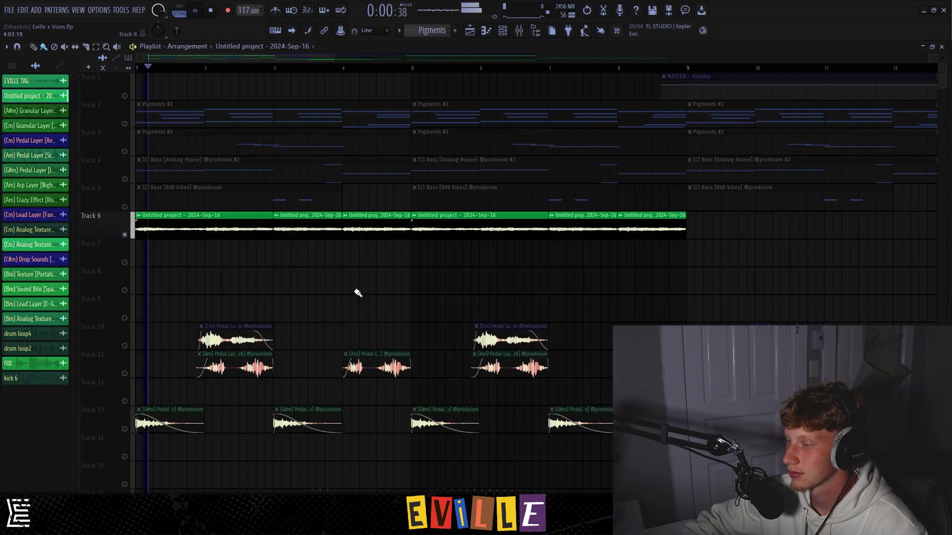
Examine the late-starting inner notes of the Pigments #2 chords in the piano roll and play the pattern
{"action": "left_click", "coordinate": [520, 32]}
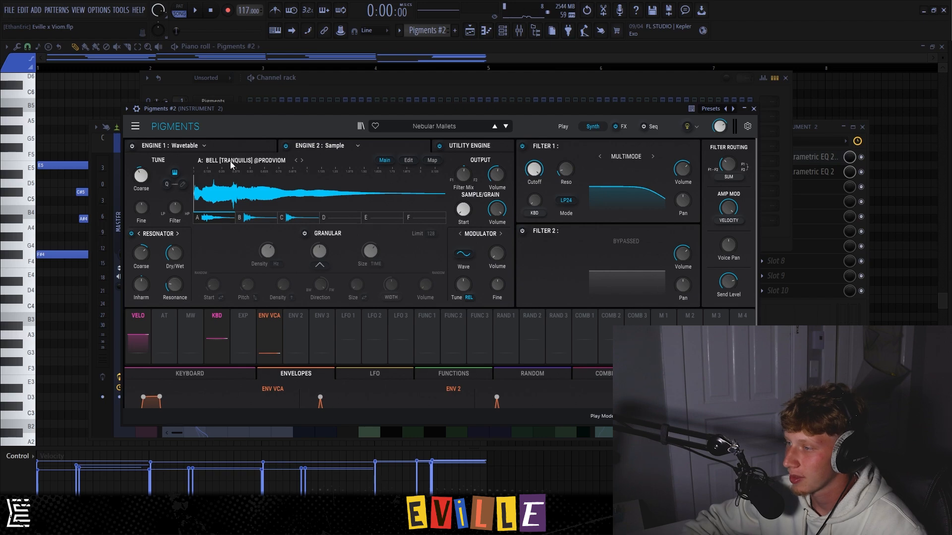
{"action": "left_click_drag", "start_coordinate": [557, 336], "coordinate": [75, 121]}
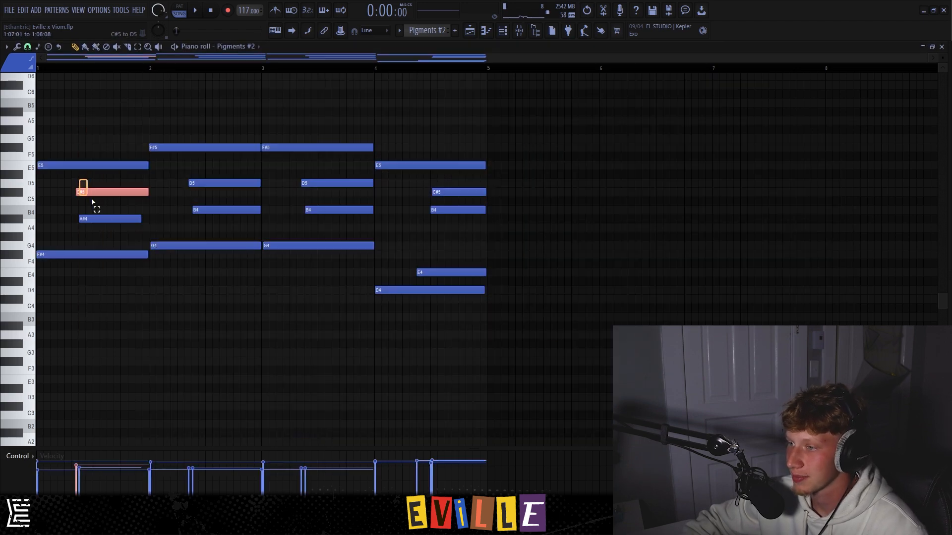
{"action": "left_click_drag", "start_coordinate": [89, 197], "coordinate": [89, 229]}
{"action": "left_click_drag", "start_coordinate": [347, 180], "coordinate": [351, 222]}
{"action": "left_click_drag", "start_coordinate": [472, 190], "coordinate": [418, 280]}
{"action": "left_click", "coordinate": [225, 387]}
{"action": "key", "text": "space"}
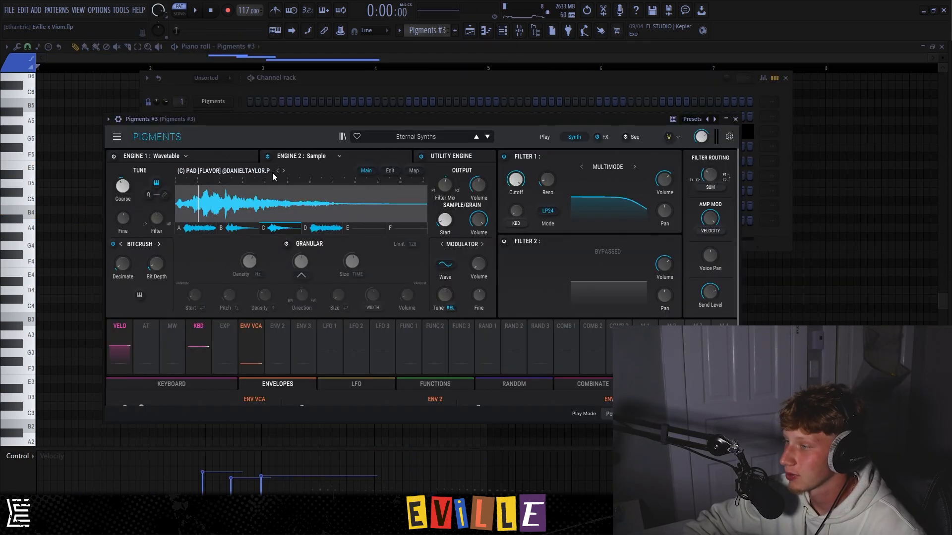
Select the three-note Pigments #3 melody, deselect it and place the playback position around the middle of bar 2
{"action": "left_click_drag", "start_coordinate": [201, 117], "coordinate": [328, 232]}
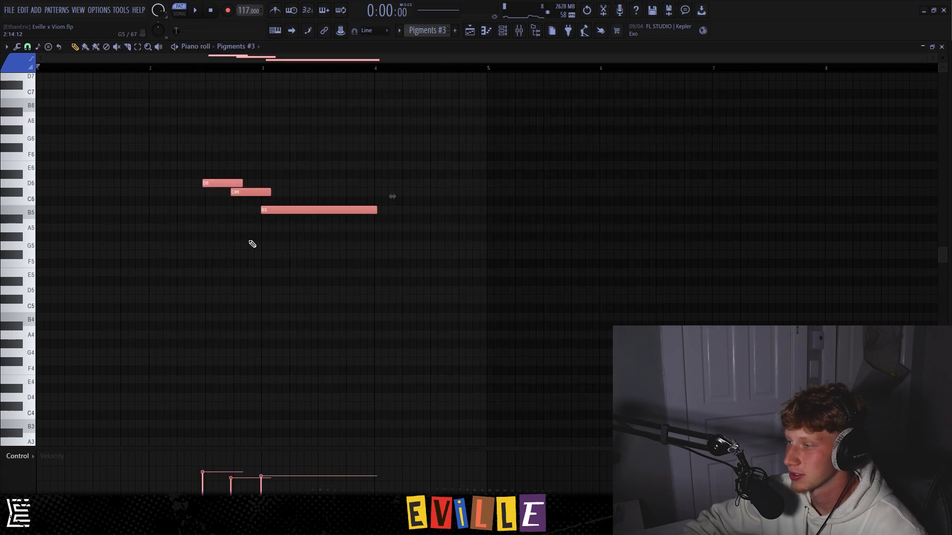
{"action": "left_click", "coordinate": [251, 244]}
{"action": "left_click", "coordinate": [198, 67]}
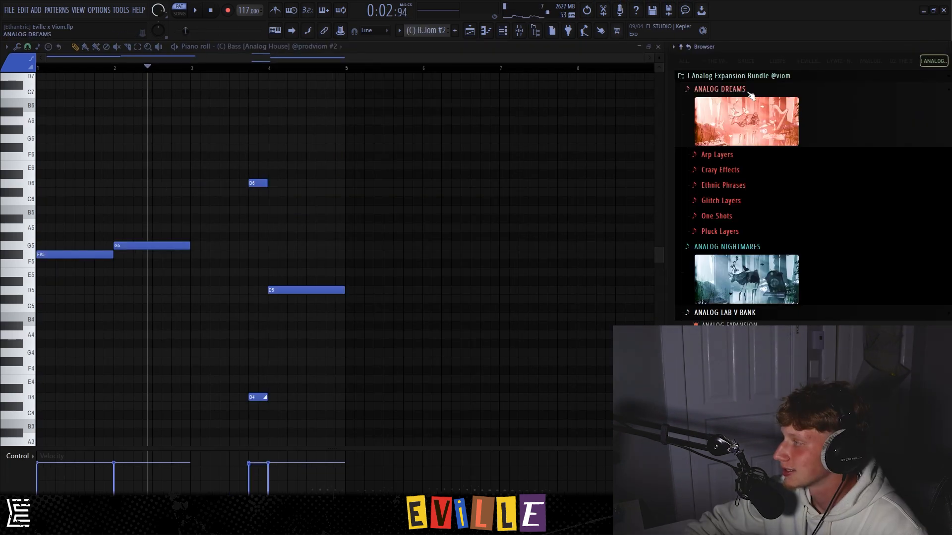
Browse to the Bass one-shots of the ANALOG DREAMS pack
{"action": "left_click", "coordinate": [734, 219]}
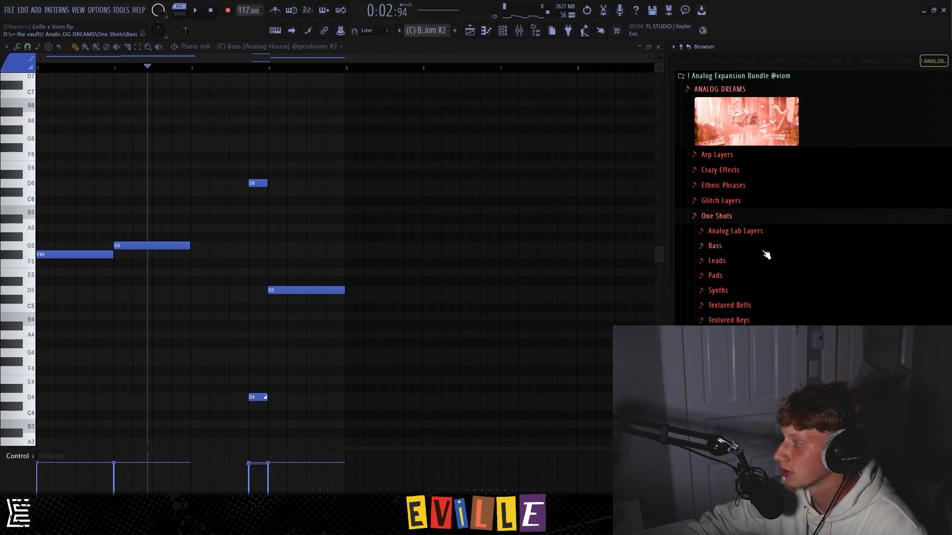
{"action": "left_click", "coordinate": [716, 246]}
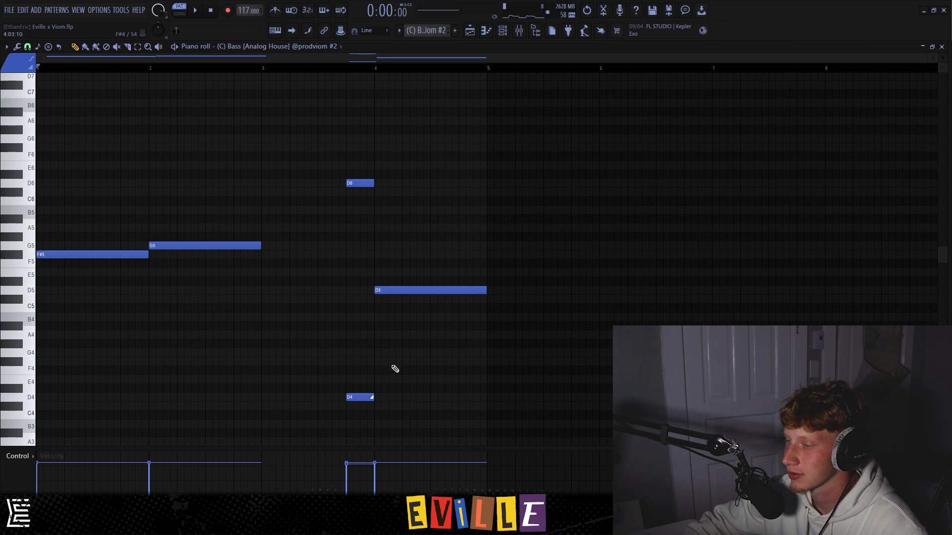
Play the Analog House bass pattern, then examine its long notes and the short D6 and D4 notes before bar 4
{"action": "key", "text": "space"}
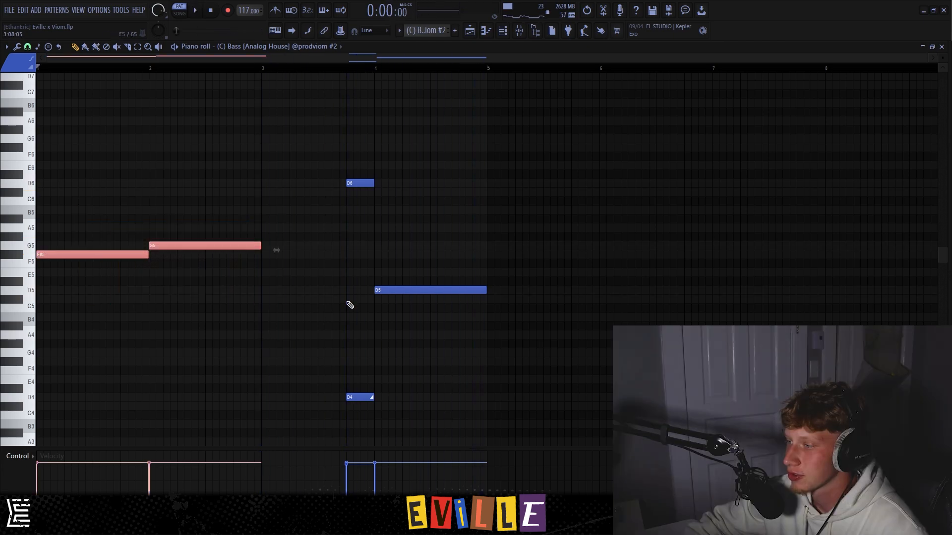
{"action": "left_click_drag", "start_coordinate": [467, 389], "coordinate": [123, 128]}
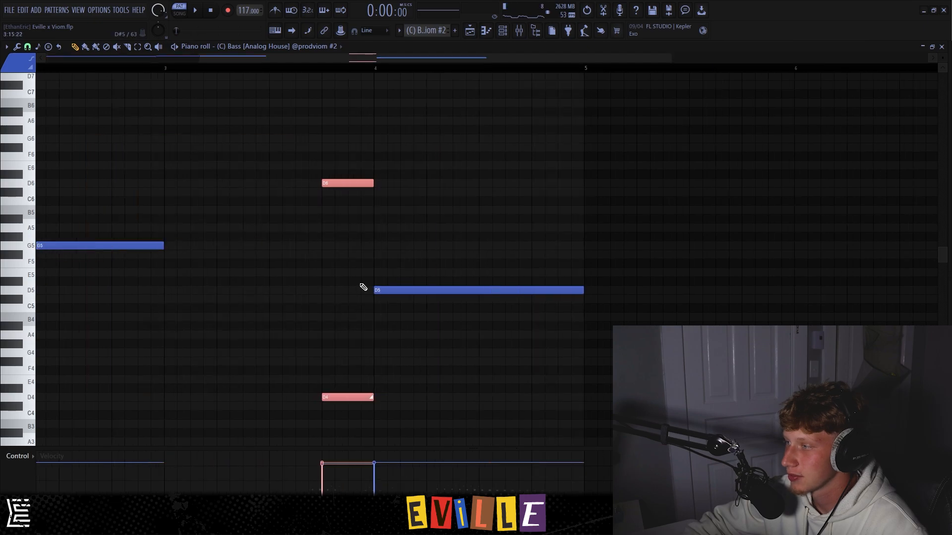
{"action": "left_click_drag", "start_coordinate": [340, 269], "coordinate": [343, 391]}
{"action": "left_click_drag", "start_coordinate": [345, 125], "coordinate": [340, 396]}
{"action": "left_click", "coordinate": [339, 170], "text": "ctrl"}
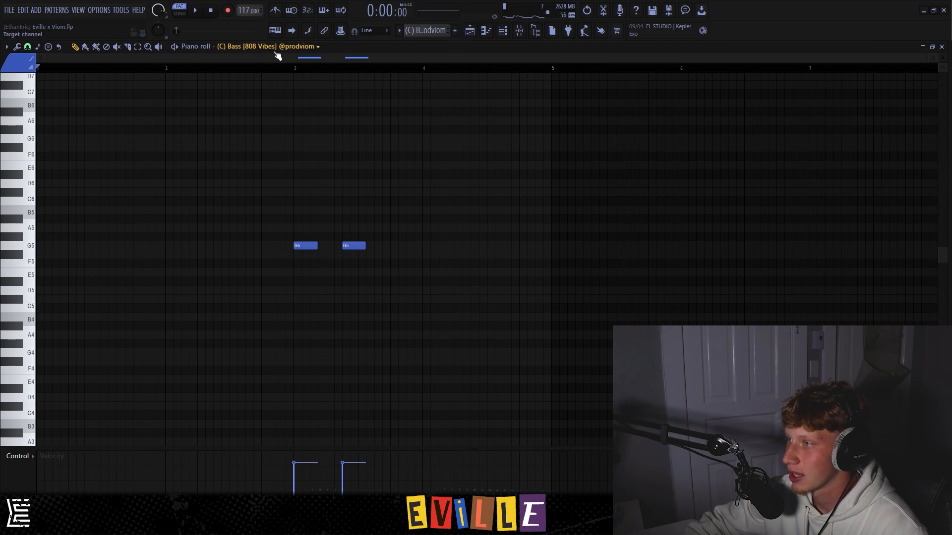
Play the 808 Vibes bass pattern and compare its playlist clip with the Analog House bass clip above it
{"action": "key", "text": "space"}
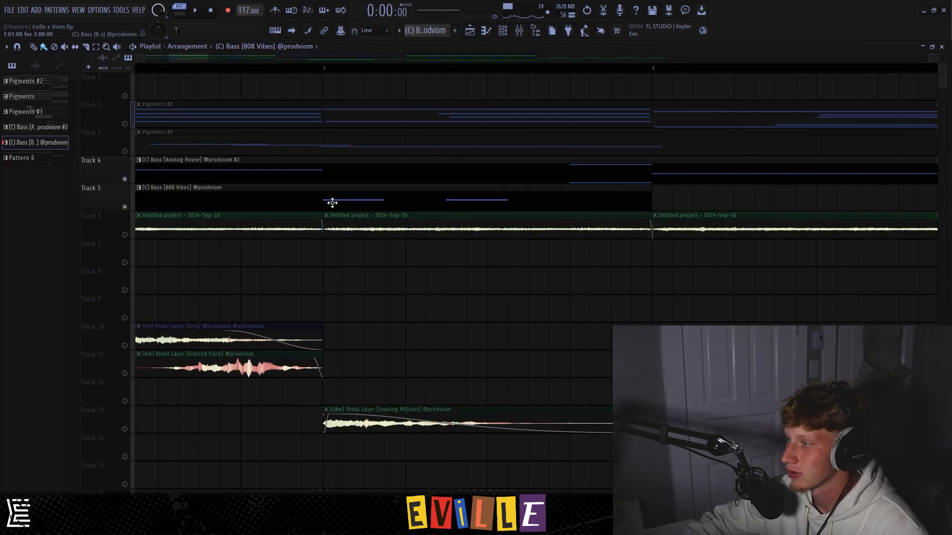
{"action": "left_click_drag", "start_coordinate": [332, 202], "coordinate": [478, 210]}
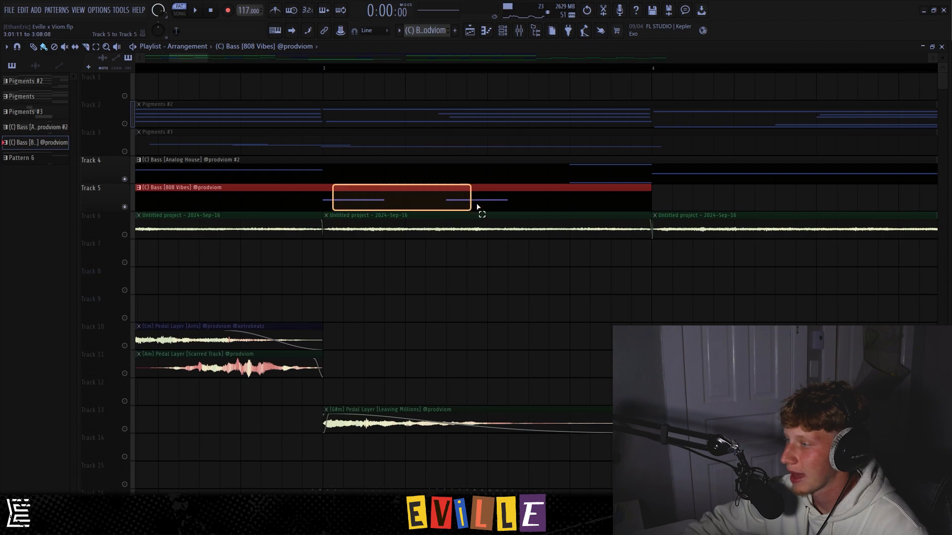
{"action": "left_click_drag", "start_coordinate": [284, 177], "coordinate": [342, 174]}
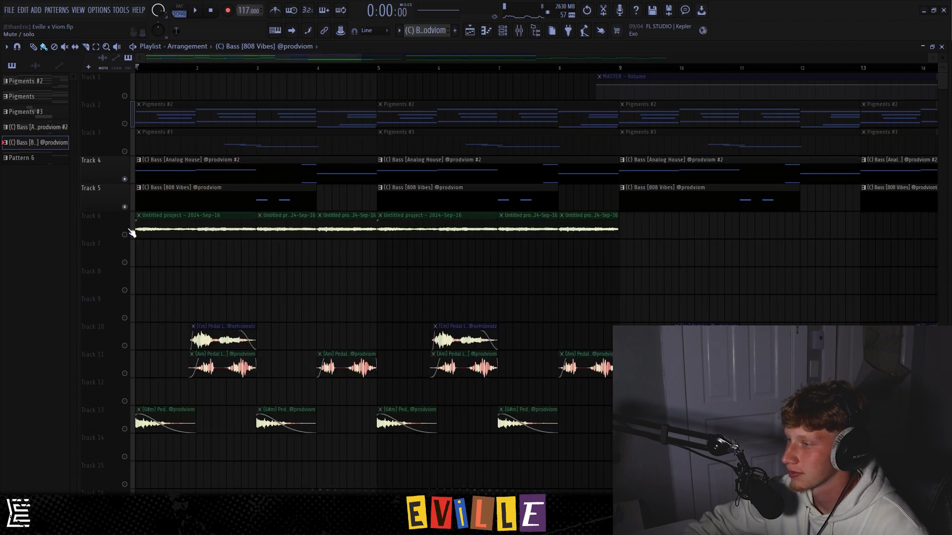
Unmute tracks 2, 3 and 6, select the Untitled project clips on track 6 and play the arrangement
{"action": "left_click_drag", "start_coordinate": [129, 231], "coordinate": [125, 124]}
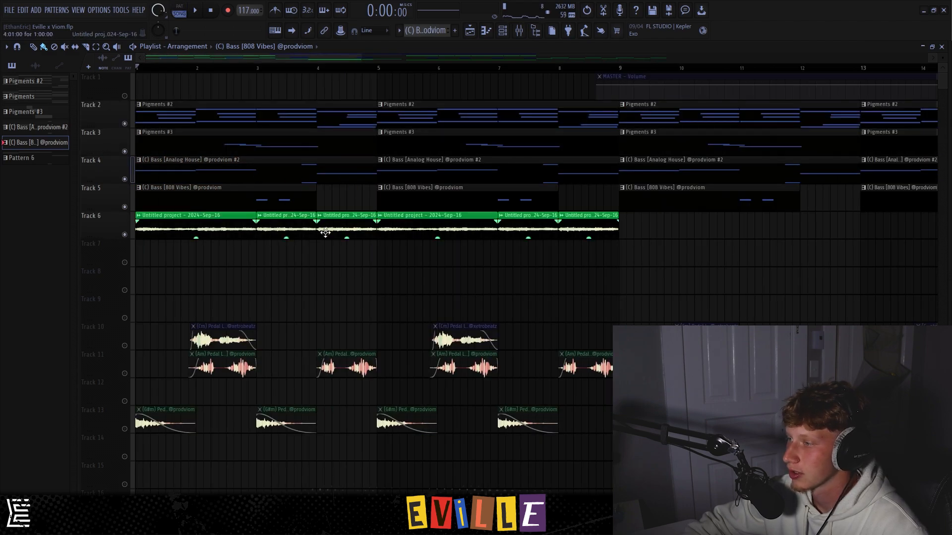
{"action": "scroll", "coordinate": [247, 223], "scroll_direction": "down", "scroll_amount": 4}
{"action": "scroll", "coordinate": [139, 231], "scroll_direction": "up", "scroll_amount": 1}
{"action": "left_click_drag", "start_coordinate": [478, 293], "coordinate": [194, 218]}
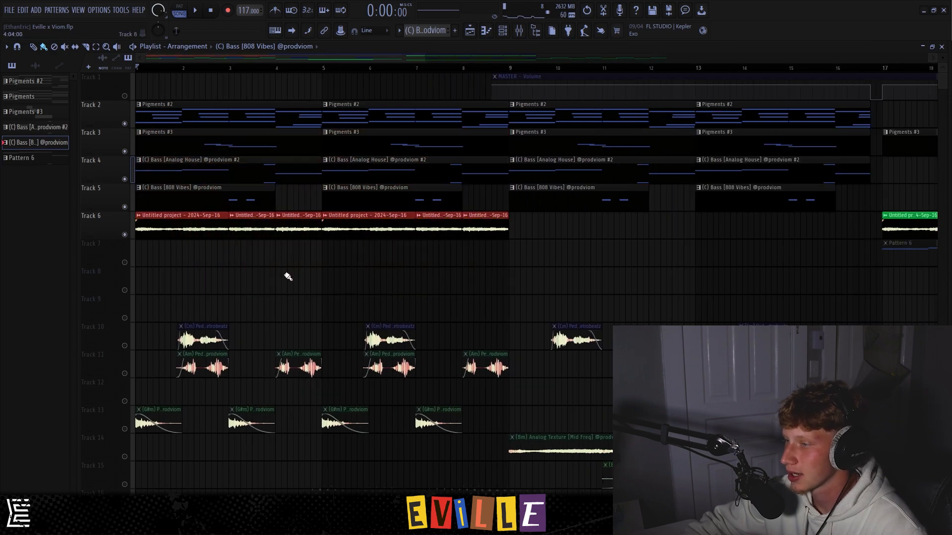
{"action": "key", "text": "space"}
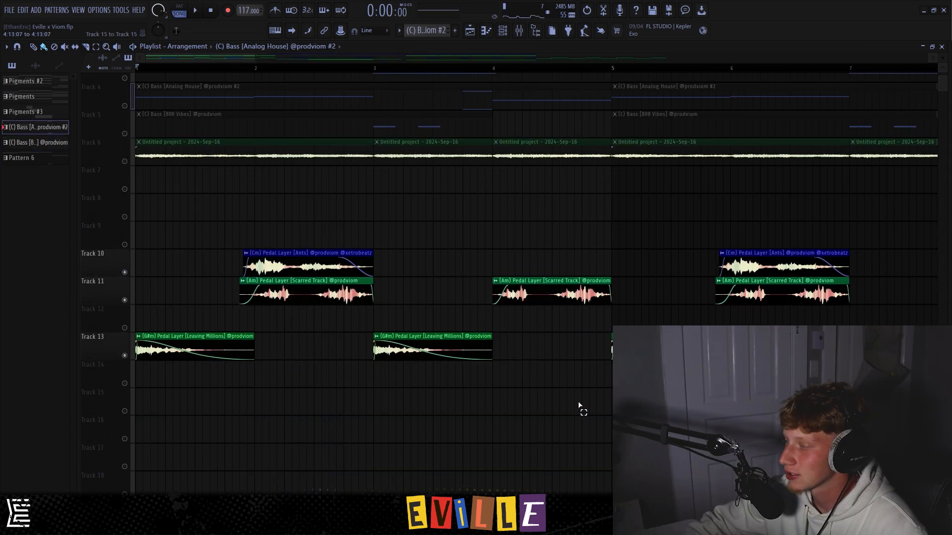
Select and deselect the pedal layer clips on tracks 10, 11 and 13, and look through the Pedal Phrases samples in the browser
{"action": "left_click_drag", "start_coordinate": [580, 409], "coordinate": [233, 228]}
{"action": "left_click_drag", "start_coordinate": [191, 195], "coordinate": [551, 392]}
{"action": "key", "text": "ctrl+d"}
{"action": "key", "text": "alt+F8"}
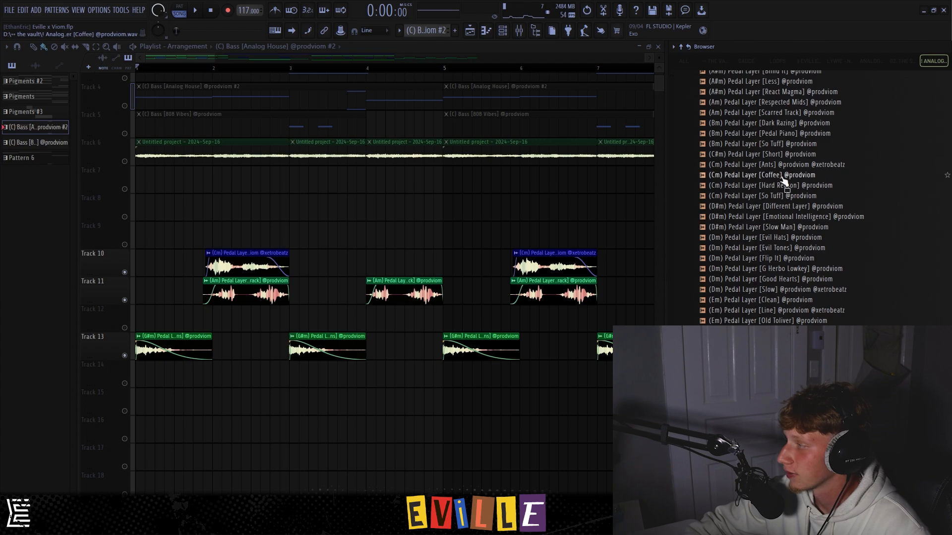
{"action": "scroll", "coordinate": [788, 181], "scroll_direction": "up", "scroll_amount": 3}
Mark the first few bars' pedal layer clips again, clear the selection and play the soloed pedal tracks
{"action": "left_click_drag", "start_coordinate": [162, 173], "coordinate": [551, 365]}
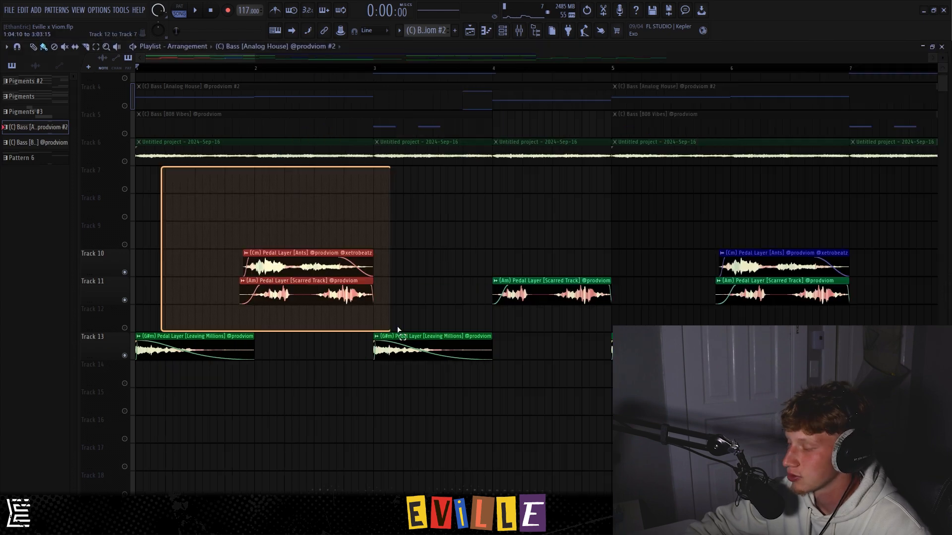
{"action": "key", "text": "ctrl+d"}
{"action": "key", "text": "space"}
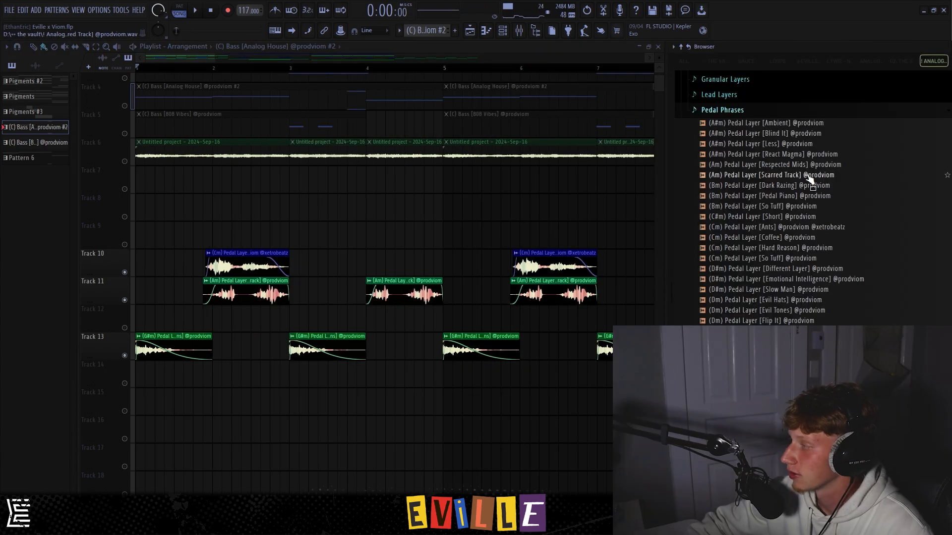
Preview the React Magma, Dark Razing and Coffee pedal layer samples
{"action": "left_click", "coordinate": [792, 157]}
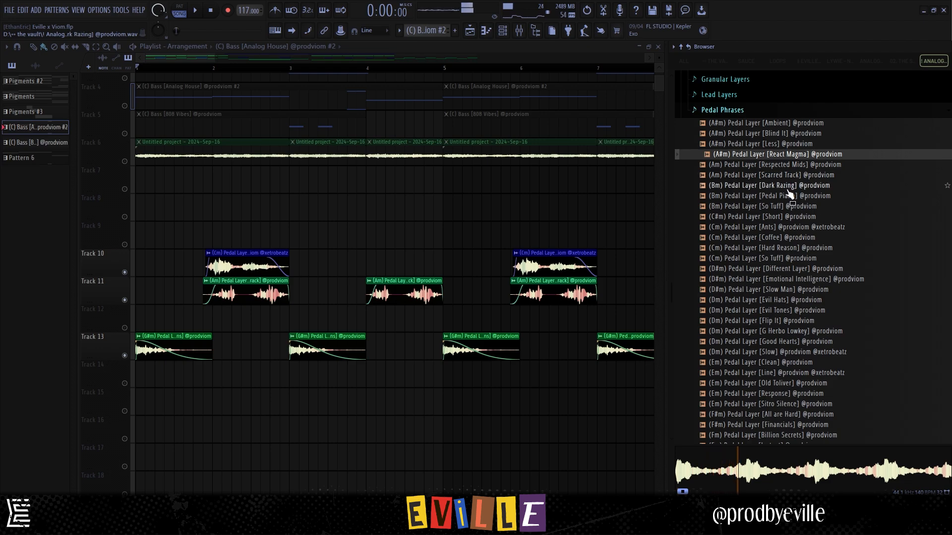
{"action": "left_click", "coordinate": [787, 187]}
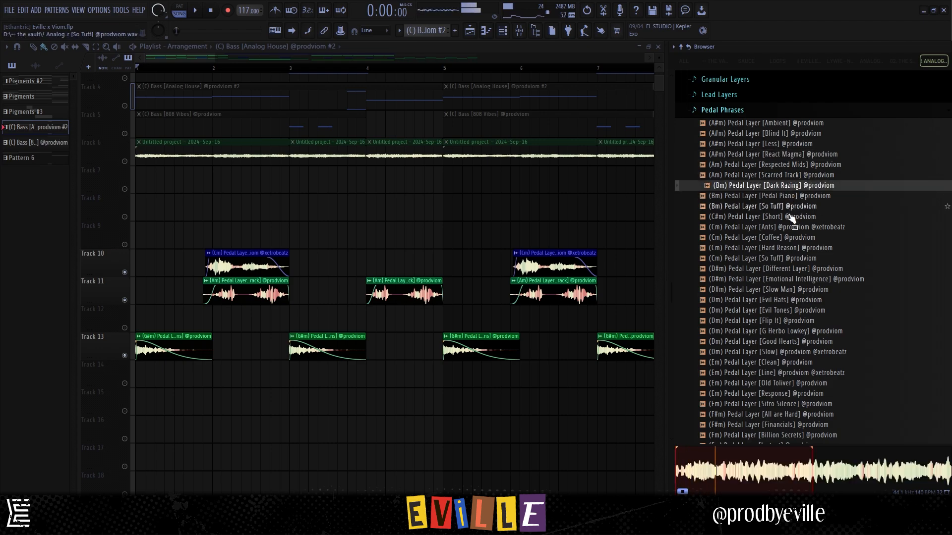
{"action": "left_click", "coordinate": [795, 237]}
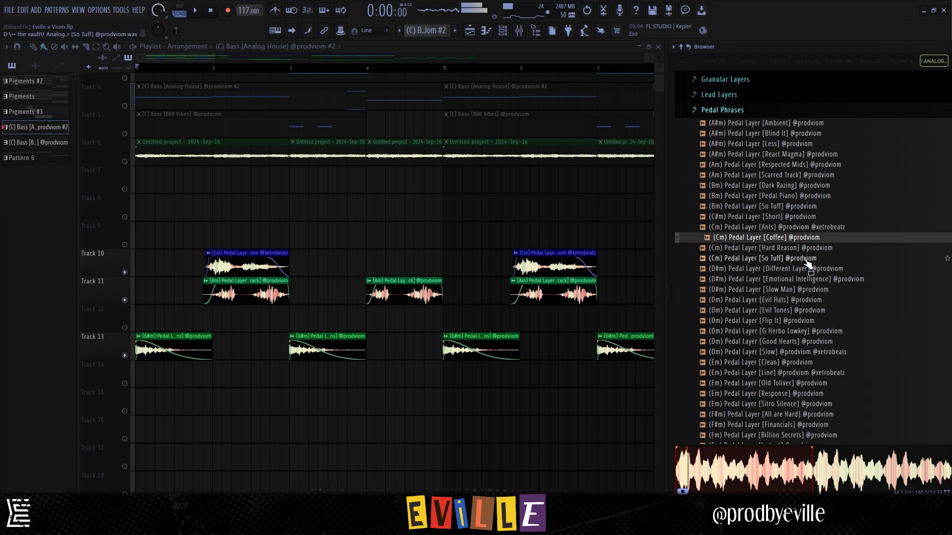
Preview the Evil Hats, Clean and one more of the pedal layer samples in the Pedal Phrases folder
{"action": "left_click", "coordinate": [803, 300]}
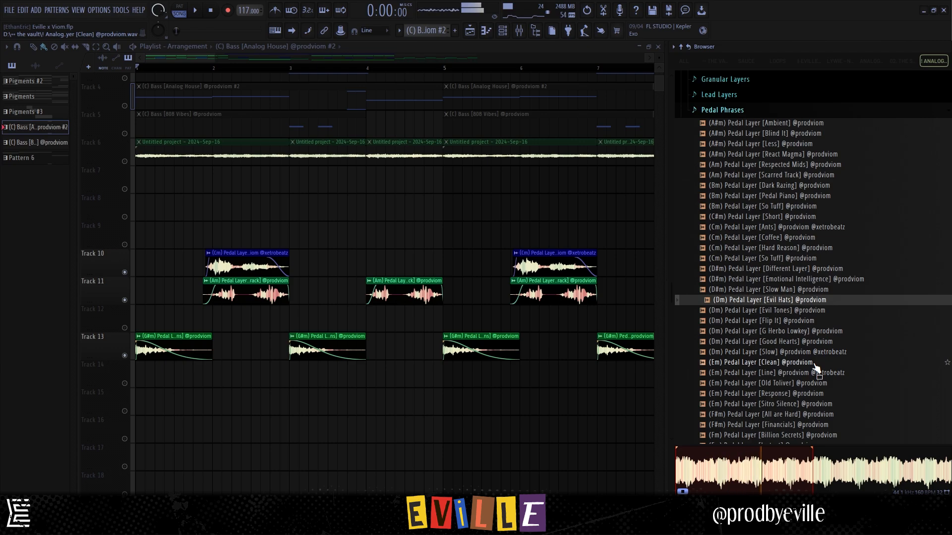
{"action": "left_click", "coordinate": [814, 363]}
{"action": "scroll", "coordinate": [813, 367], "scroll_direction": "down", "scroll_amount": 4}
{"action": "left_click", "coordinate": [808, 303]}
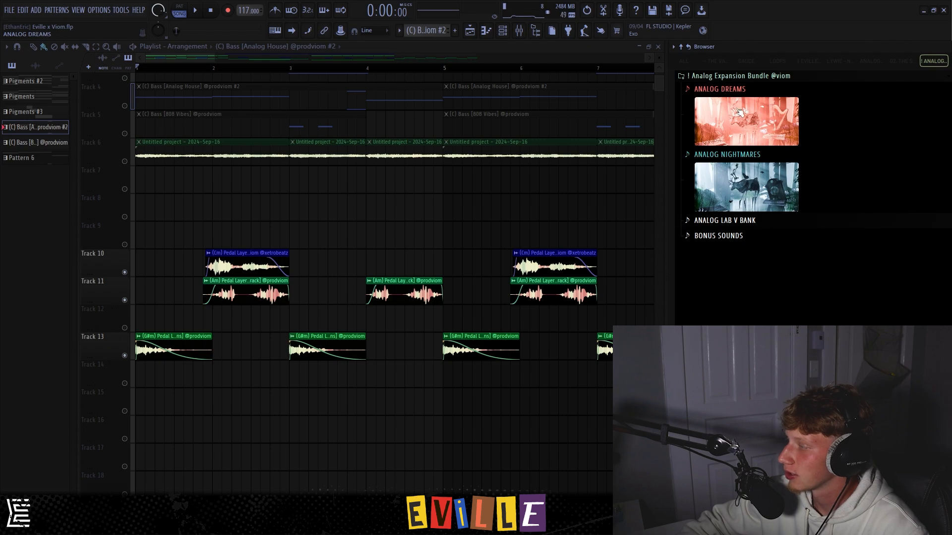
Expand the Ethnic Phrases folder of Analog Dreams and preview the Staccato Flute, Hard Koto and Toku samples
{"action": "left_click", "coordinate": [739, 111]}
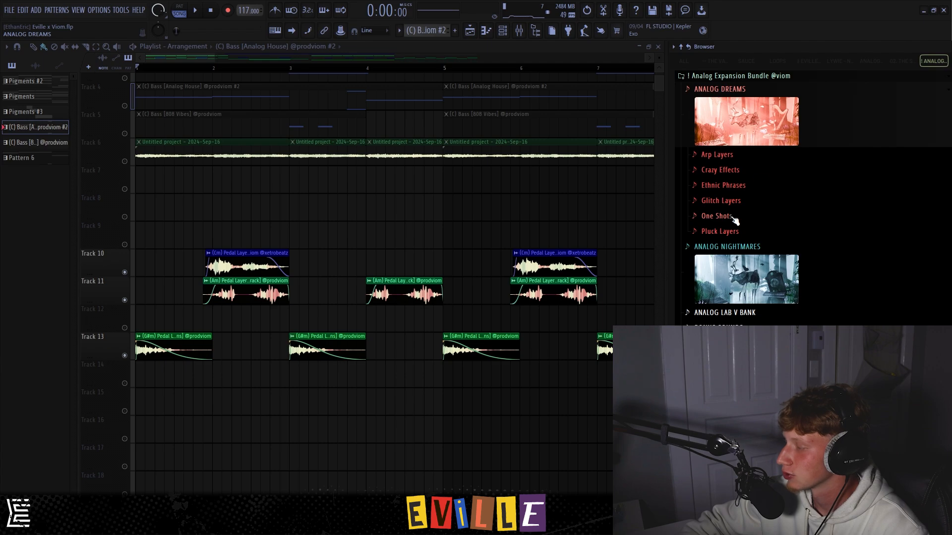
{"action": "left_click", "coordinate": [742, 186]}
{"action": "left_click", "coordinate": [778, 220]}
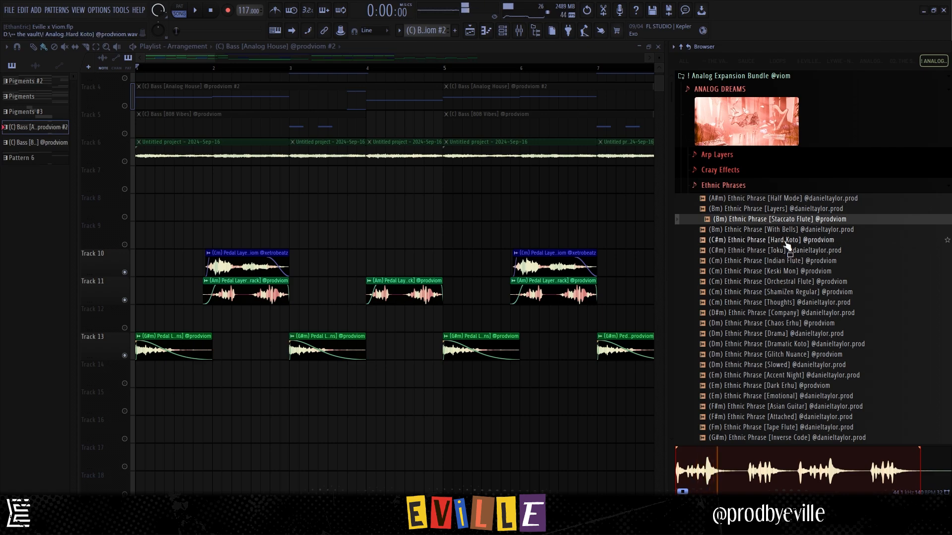
{"action": "left_click", "coordinate": [787, 241]}
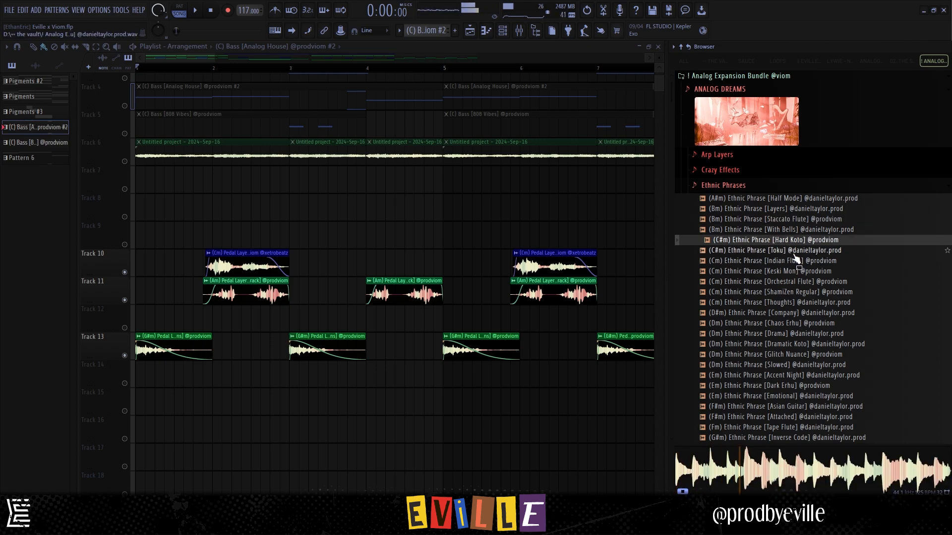
{"action": "key", "text": "Down"}
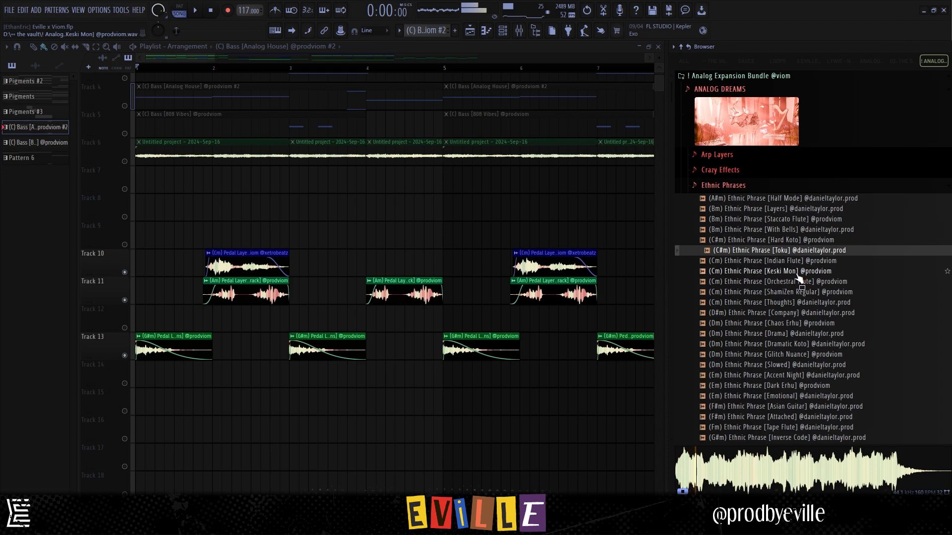
Preview the Thoughts, Dark Erhu, Inverse Code and Japan Flute ethnic phrases, and collapse the folder
{"action": "left_click", "coordinate": [803, 302]}
{"action": "scroll", "coordinate": [813, 337], "scroll_direction": "down", "scroll_amount": 2}
{"action": "left_click", "coordinate": [811, 323]}
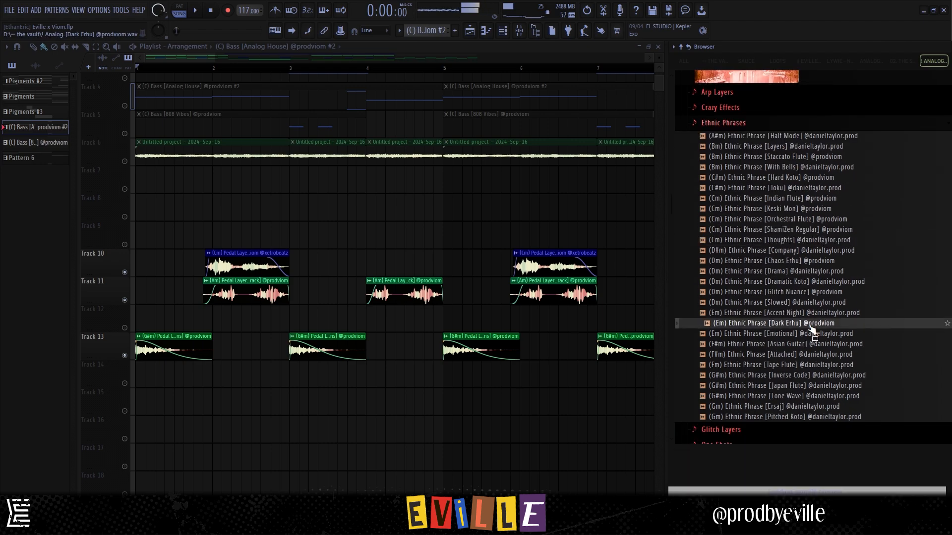
{"action": "left_click", "coordinate": [811, 376]}
{"action": "left_click", "coordinate": [812, 386]}
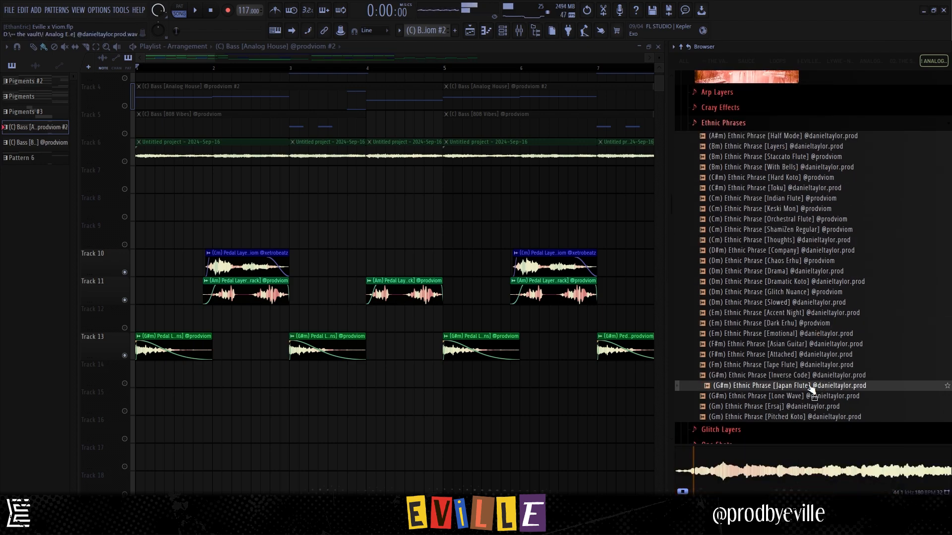
{"action": "left_click", "coordinate": [689, 48]}
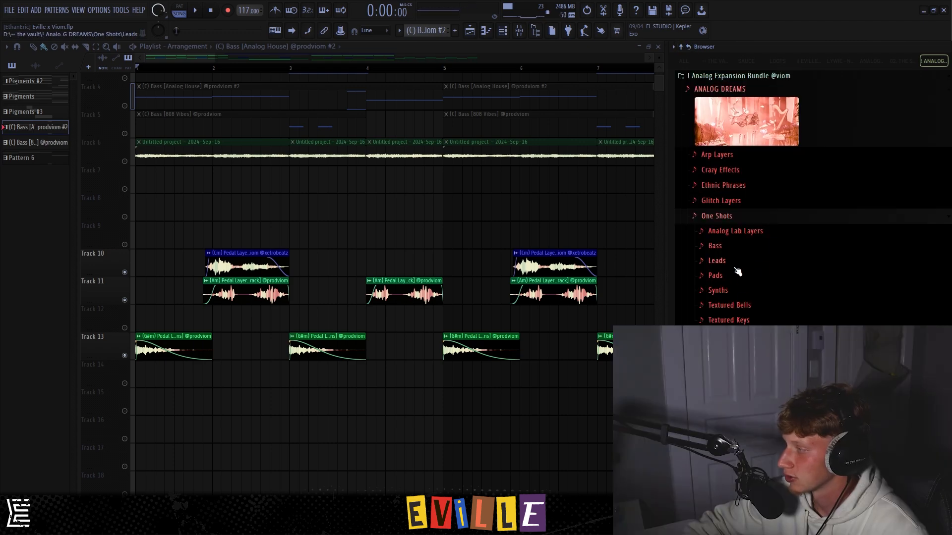
Look through the Leads, Pads and Synths one-shot folders of Analog Dreams and preview the Cannot pad
{"action": "left_click", "coordinate": [717, 261]}
{"action": "left_click", "coordinate": [715, 276]}
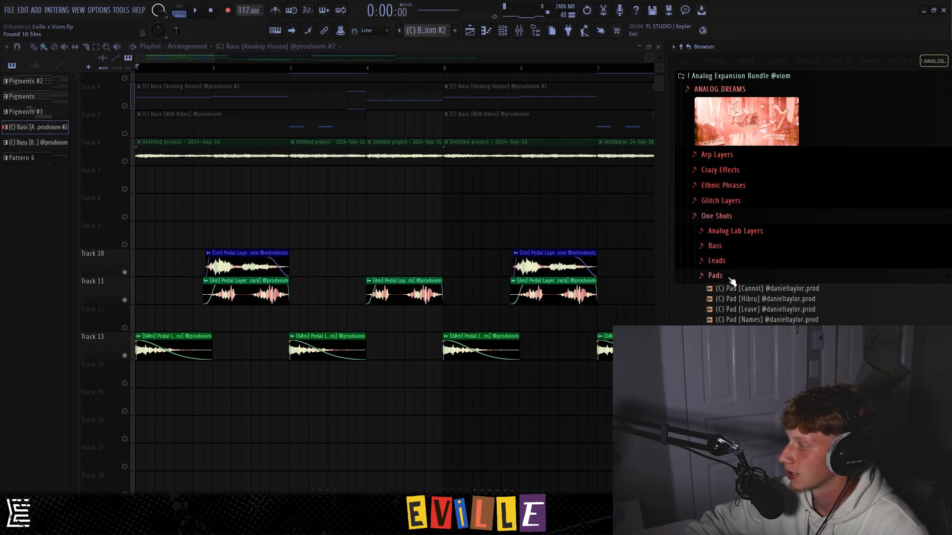
{"action": "left_click", "coordinate": [787, 289]}
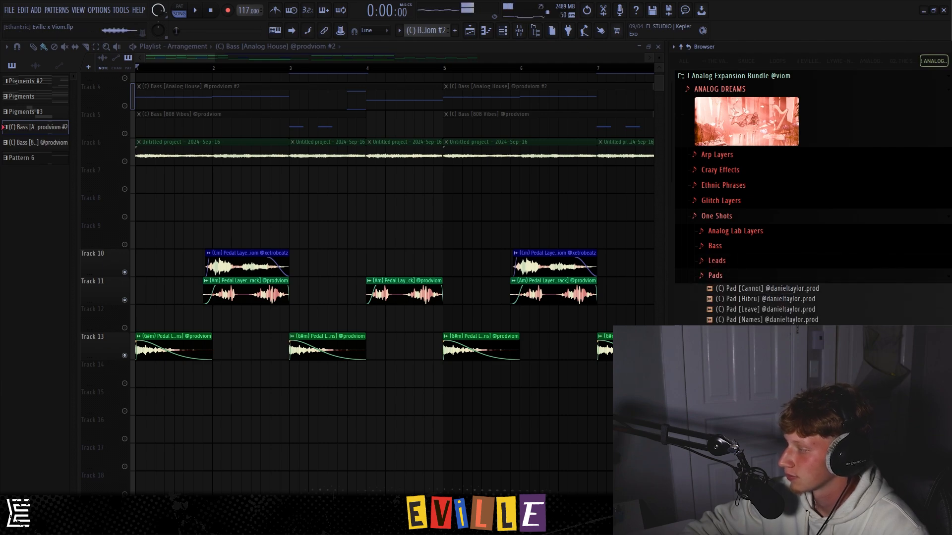
{"action": "left_click", "coordinate": [723, 276]}
{"action": "left_click", "coordinate": [719, 290]}
{"action": "left_click", "coordinate": [763, 313]}
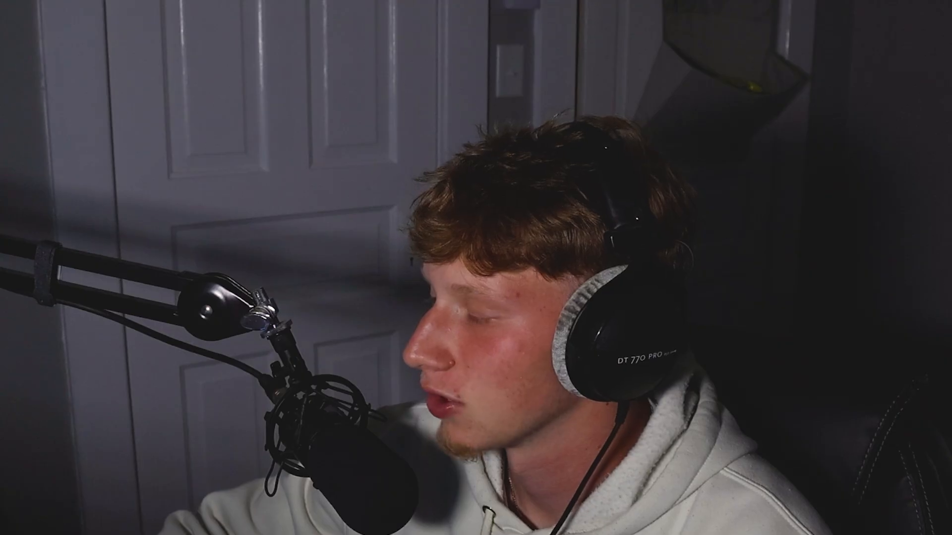
Collapse Analog Dreams and open the Full Melody Samples folder of Analog Nightmares
{"action": "left_click", "coordinate": [720, 89]}
{"action": "left_click", "coordinate": [727, 154]}
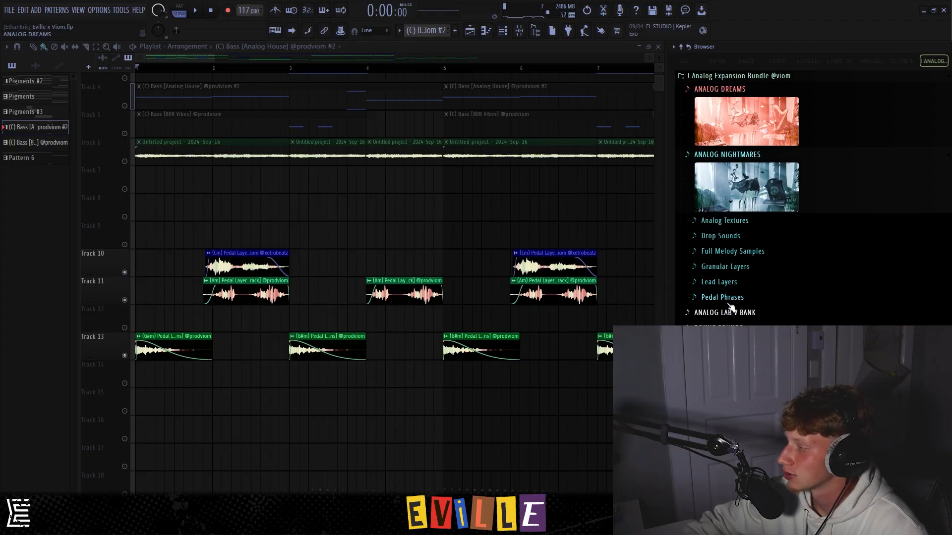
{"action": "left_click", "coordinate": [742, 251]}
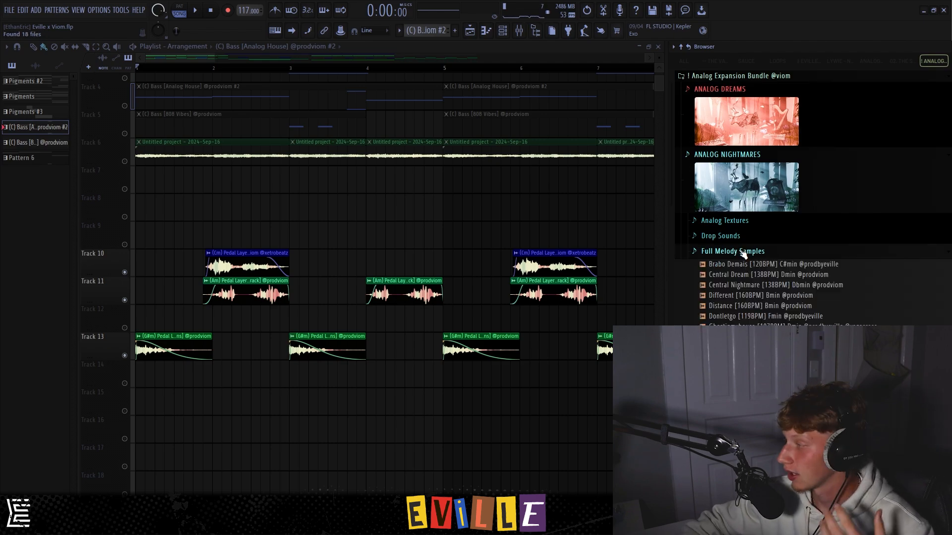
{"action": "scroll", "coordinate": [783, 272], "scroll_direction": "down", "scroll_amount": 2}
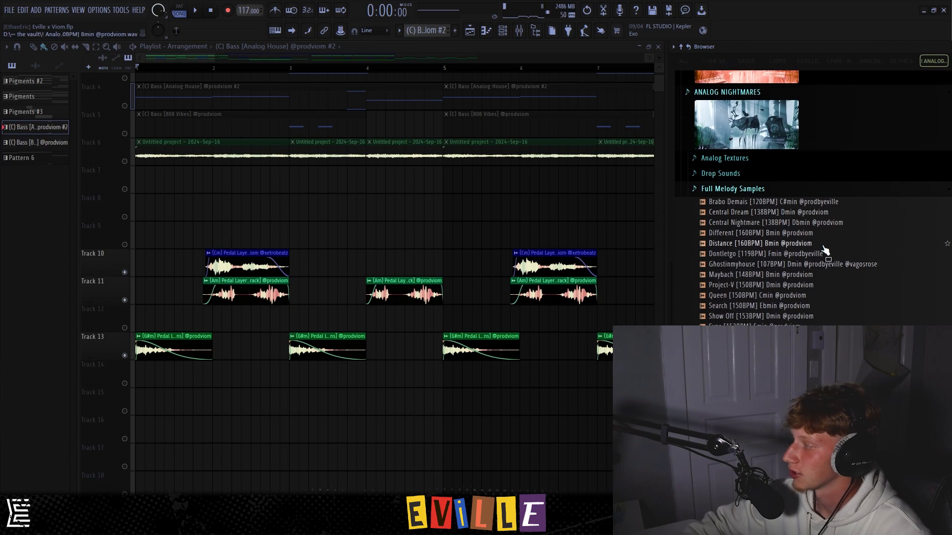
Preview the Ghostinmyhouse, Brabo Demais and Vale melody samples, and collapse the Full Melody Samples folder
{"action": "left_click", "coordinate": [815, 265]}
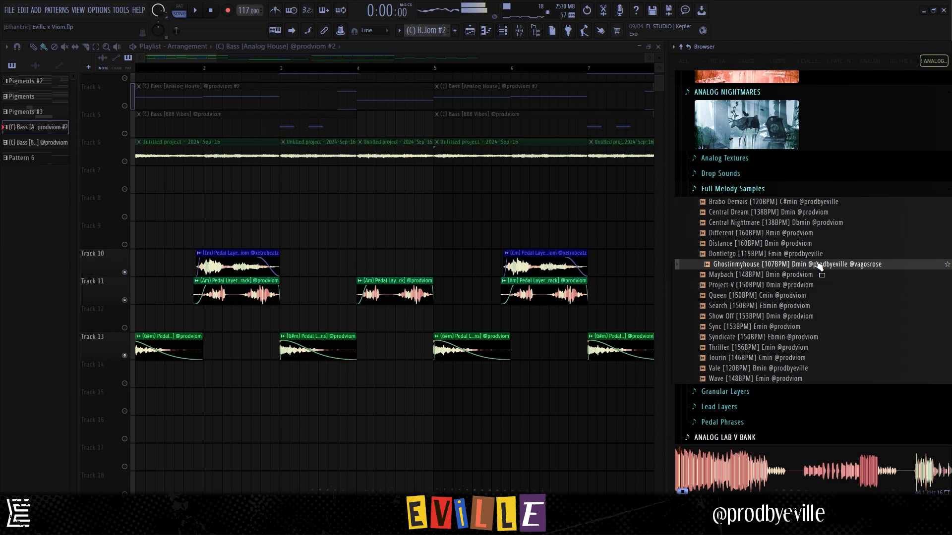
{"action": "left_click", "coordinate": [818, 202]}
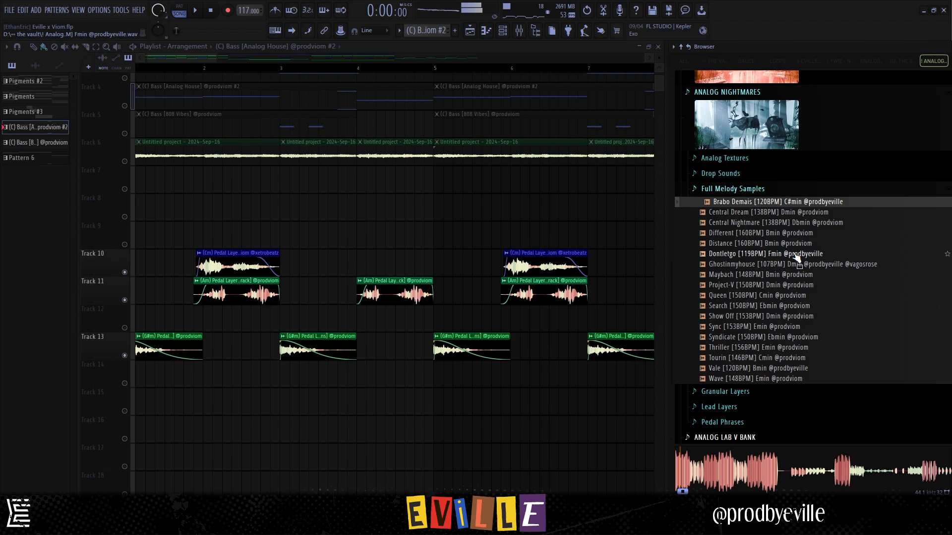
{"action": "left_click", "coordinate": [763, 369]}
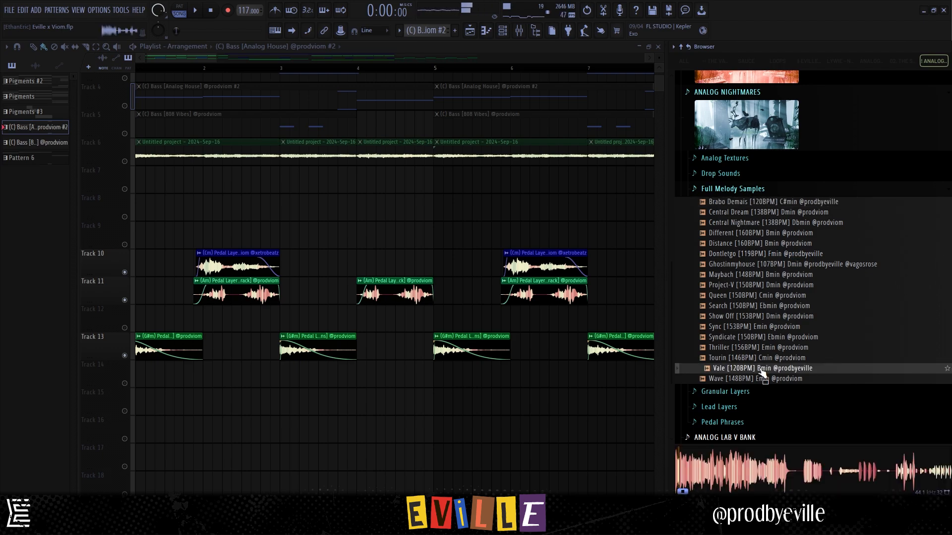
{"action": "left_click", "coordinate": [734, 191]}
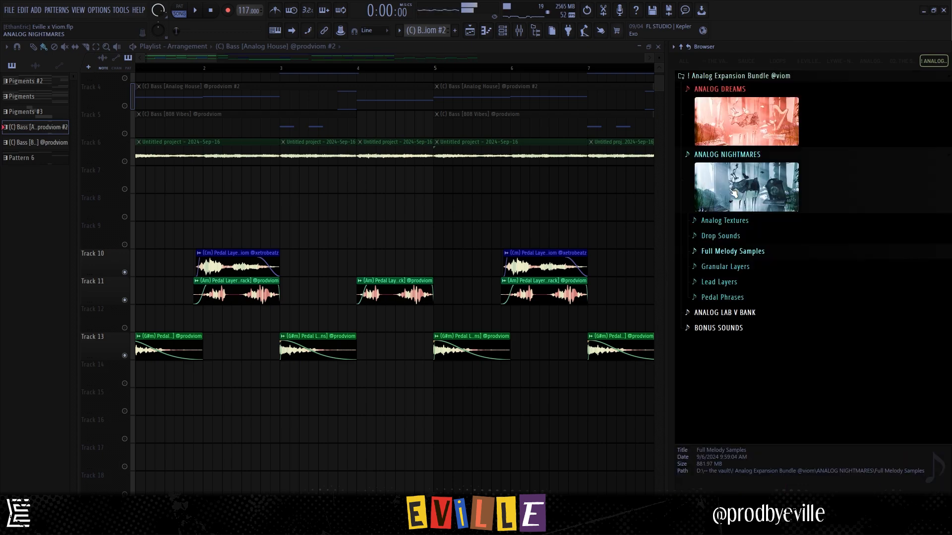
Hide the browser and review the arrangement's first two sections, marking clips temporarily and leaving nothing selected
{"action": "key", "text": "alt+F8"}
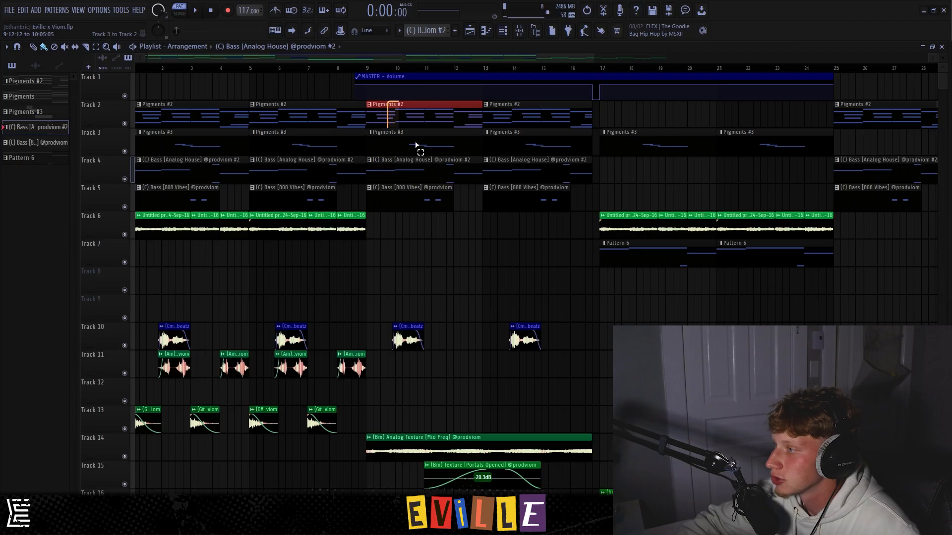
{"action": "left_click_drag", "start_coordinate": [592, 412], "coordinate": [579, 493]}
{"action": "left_click", "coordinate": [575, 486], "text": "ctrl"}
{"action": "left_click_drag", "start_coordinate": [424, 263], "coordinate": [149, 228]}
{"action": "left_click_drag", "start_coordinate": [447, 230], "coordinate": [130, 228]}
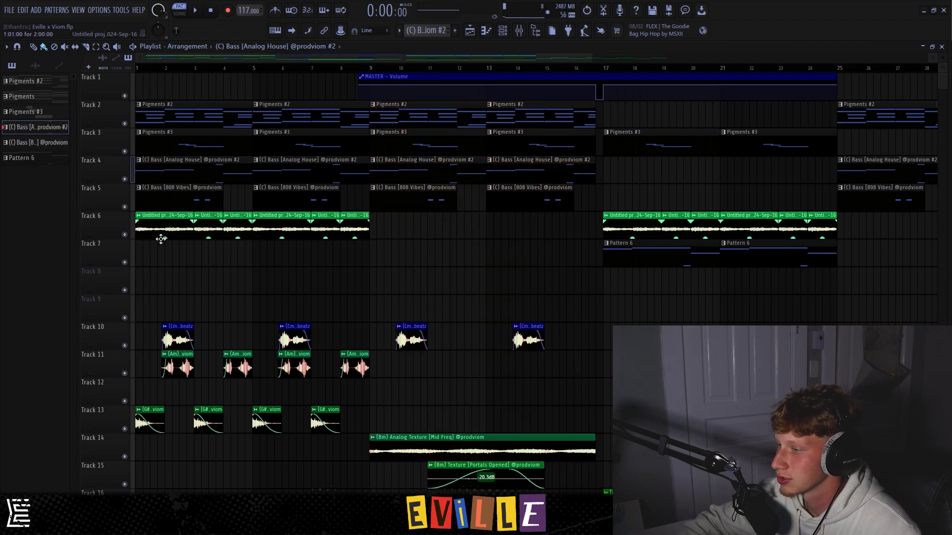
Mark the two texture clips on tracks 14 and 15, clear the selection and set the playback position to bar 9
{"action": "left_click_drag", "start_coordinate": [235, 309], "coordinate": [416, 386]}
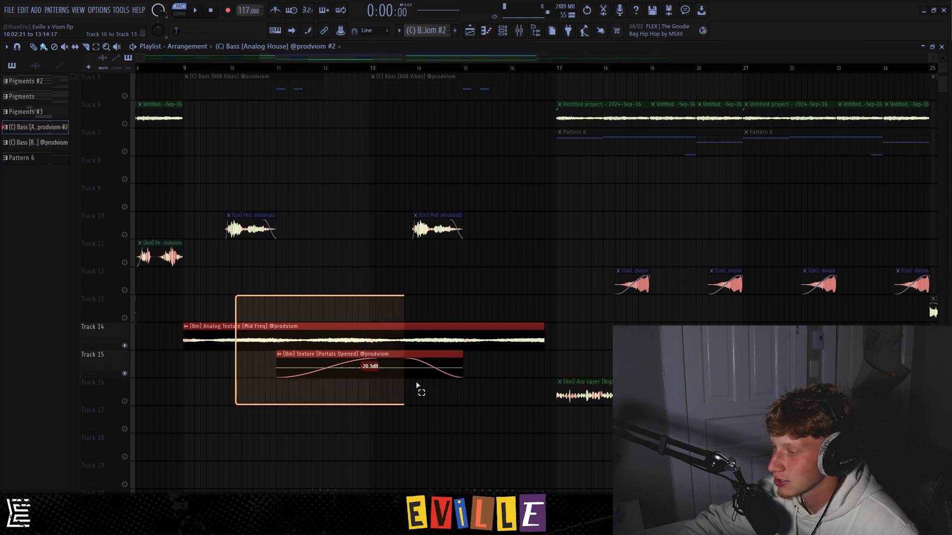
{"action": "left_click", "coordinate": [416, 385], "text": "ctrl"}
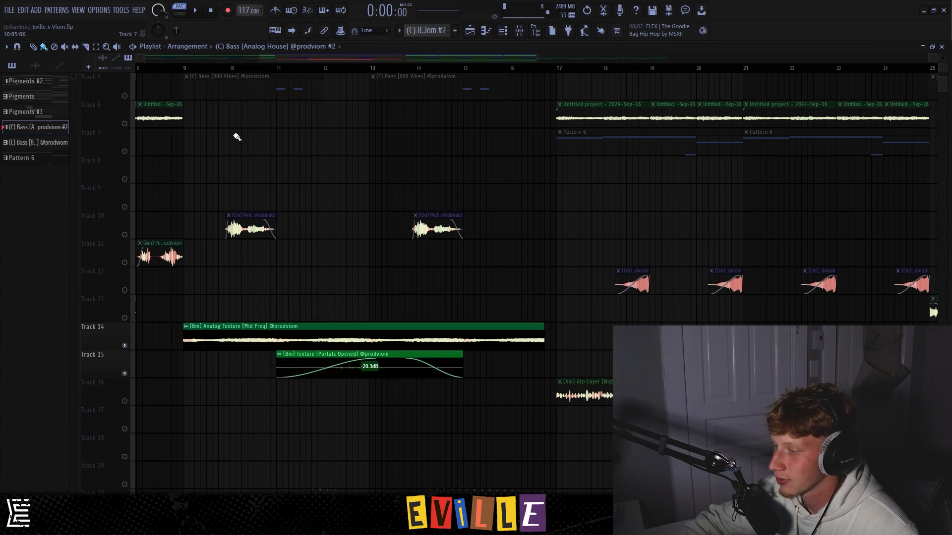
{"action": "left_click", "coordinate": [186, 68]}
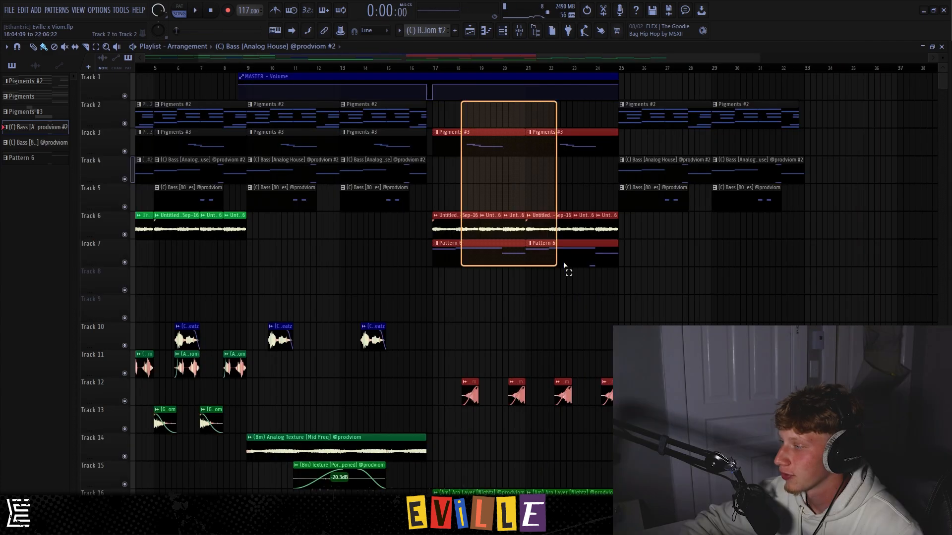
Mark the clips from bar 17 to bar 24 on tracks 3, 6, 7 and 12, and clear the selection
{"action": "left_click_drag", "start_coordinate": [564, 267], "coordinate": [610, 347]}
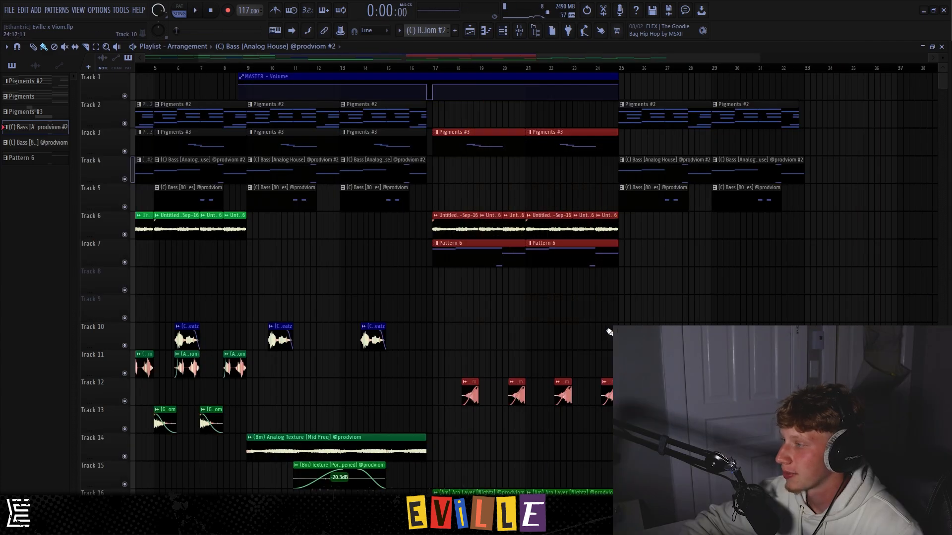
{"action": "key", "text": "ctrl+d"}
{"action": "left_click_drag", "start_coordinate": [212, 89], "coordinate": [507, 79]}
{"action": "key", "text": "ctrl+d"}
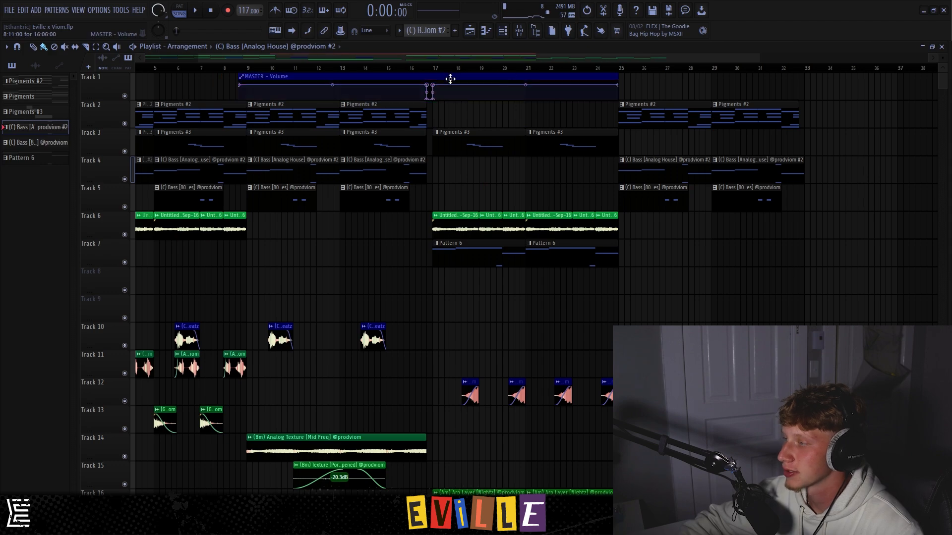
Mark the whole bar 17 to 24 section down to the arp layer on track 16 and play the arrangement
{"action": "scroll", "coordinate": [426, 70], "scroll_direction": "up", "scroll_amount": 8}
{"action": "left_click_drag", "start_coordinate": [423, 69], "coordinate": [570, 72], "text": "ctrl"}
{"action": "left_click_drag", "start_coordinate": [428, 100], "coordinate": [617, 425], "text": "ctrl"}
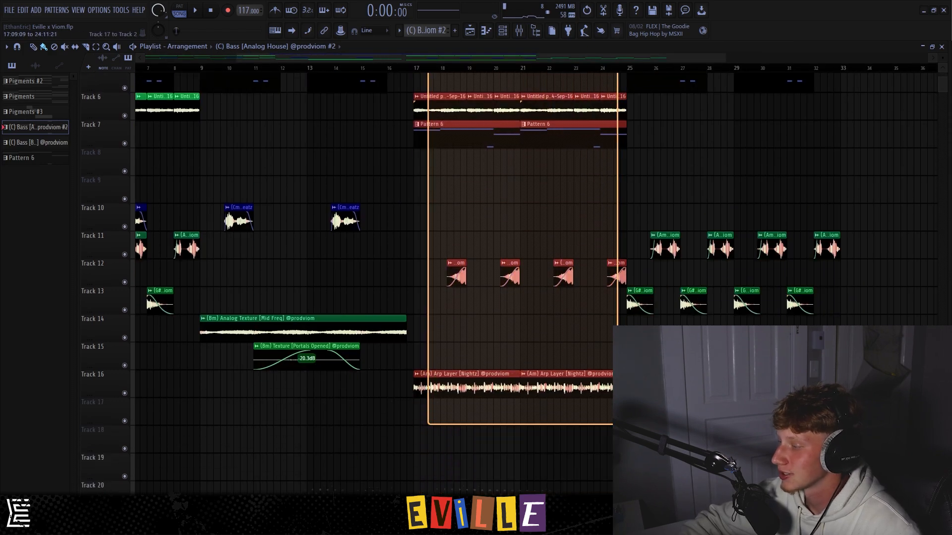
{"action": "scroll", "coordinate": [570, 330], "scroll_direction": "up", "scroll_amount": 4}
{"action": "key", "text": "space"}
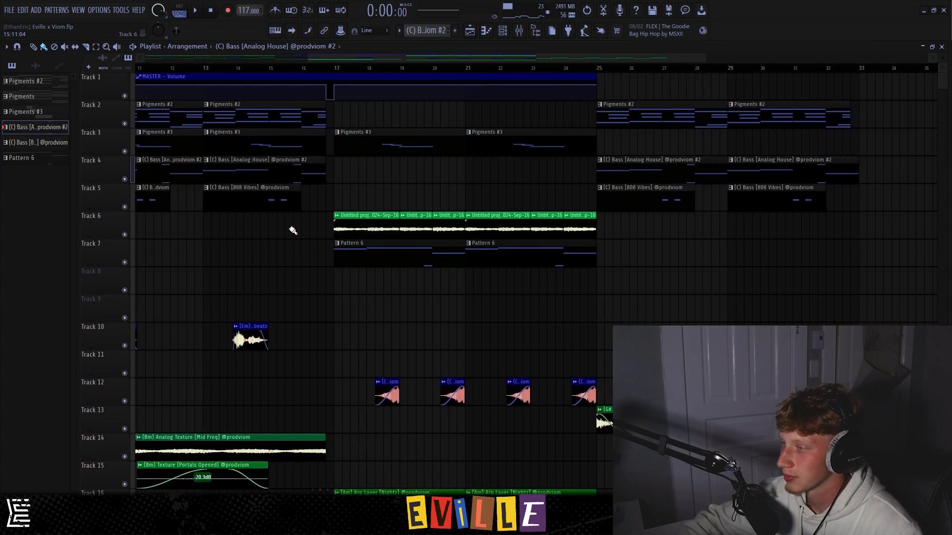
Review the Grandmother bass notes of Pattern 6 in the piano roll, play the pattern and return to the playlist
{"action": "left_click_drag", "start_coordinate": [293, 231], "coordinate": [634, 243]}
{"action": "left_click_drag", "start_coordinate": [375, 173], "coordinate": [565, 133]}
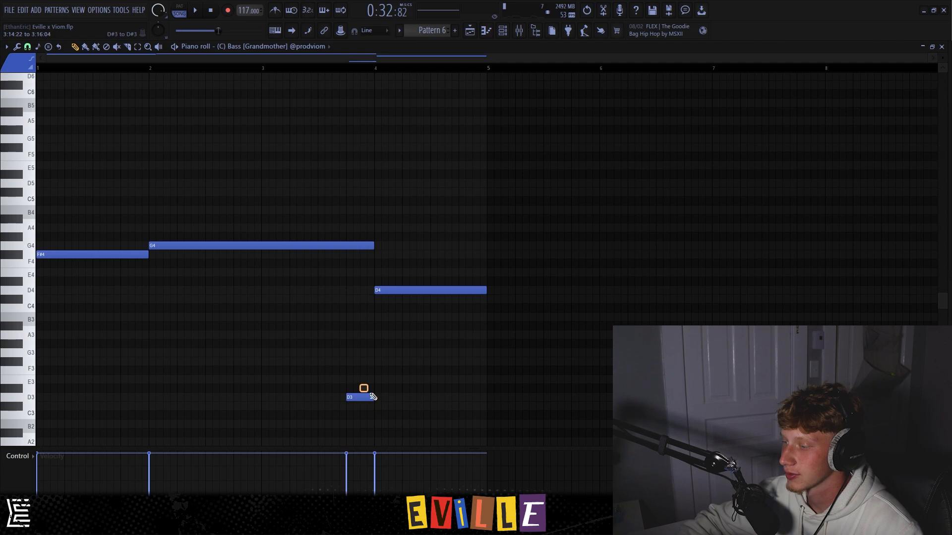
{"action": "key", "text": "space"}
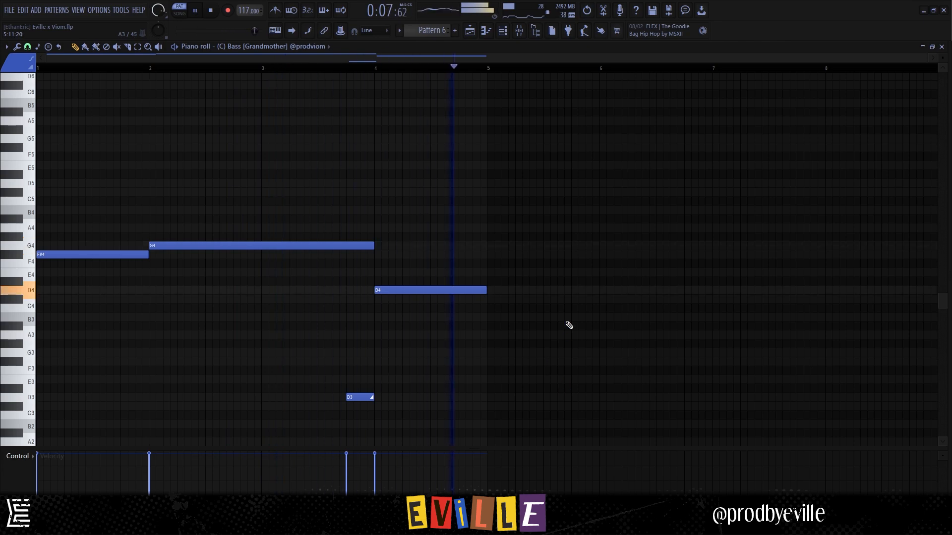
{"action": "key", "text": "space"}
{"action": "left_click", "coordinate": [470, 31]}
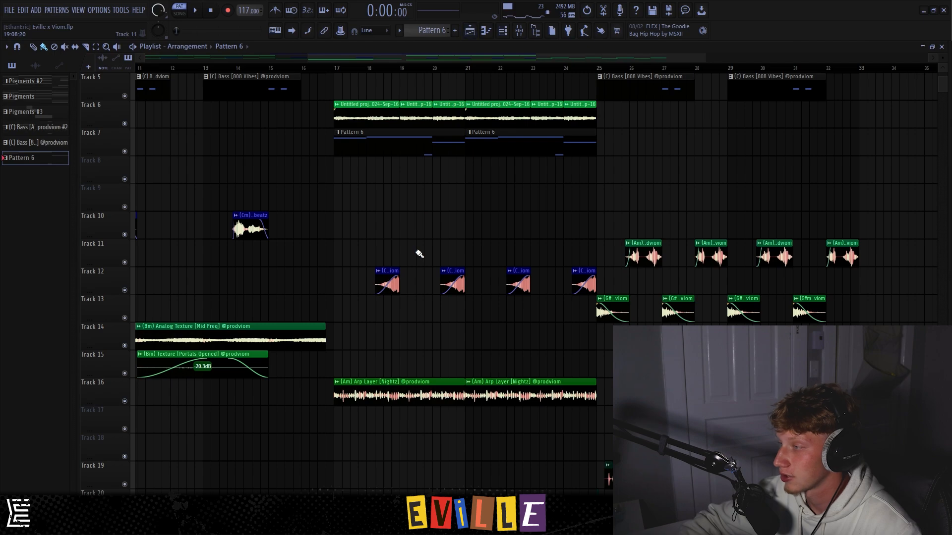
Open and close the settings of the Fancy lead layer clip, and play the soloed track 12
{"action": "scroll", "coordinate": [389, 308], "scroll_direction": "down", "scroll_amount": 1}
{"action": "scroll", "coordinate": [388, 304], "scroll_direction": "up", "scroll_amount": 3}
{"action": "double_click", "coordinate": [305, 278]}
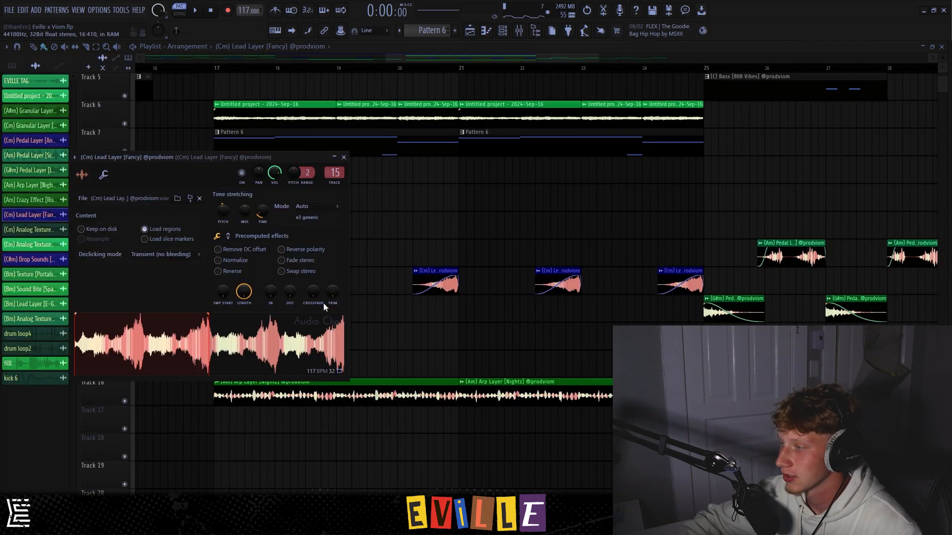
{"action": "left_click", "coordinate": [344, 157]}
{"action": "key", "text": "space"}
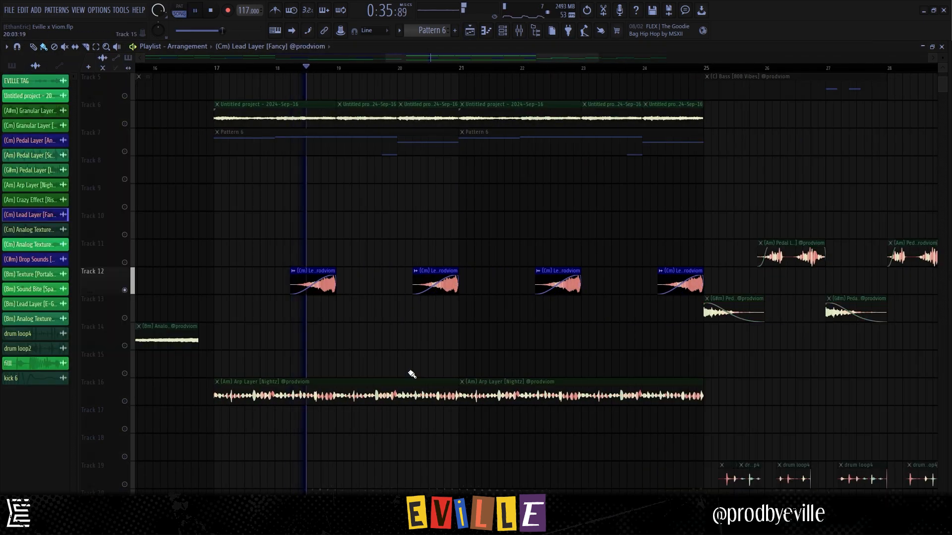
{"action": "key", "text": "space"}
Select the first Nightz arp layer clip on track 16 and play the soloed track from bar 17
{"action": "scroll", "coordinate": [402, 369], "scroll_direction": "down", "scroll_amount": 5}
{"action": "left_click_drag", "start_coordinate": [220, 321], "coordinate": [427, 233]}
{"action": "left_click", "coordinate": [214, 68]}
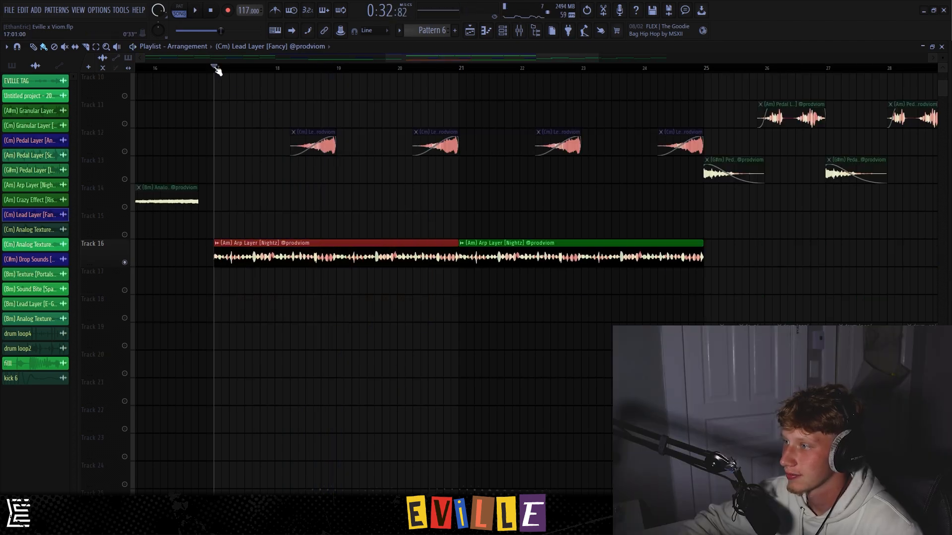
{"action": "key", "text": "space"}
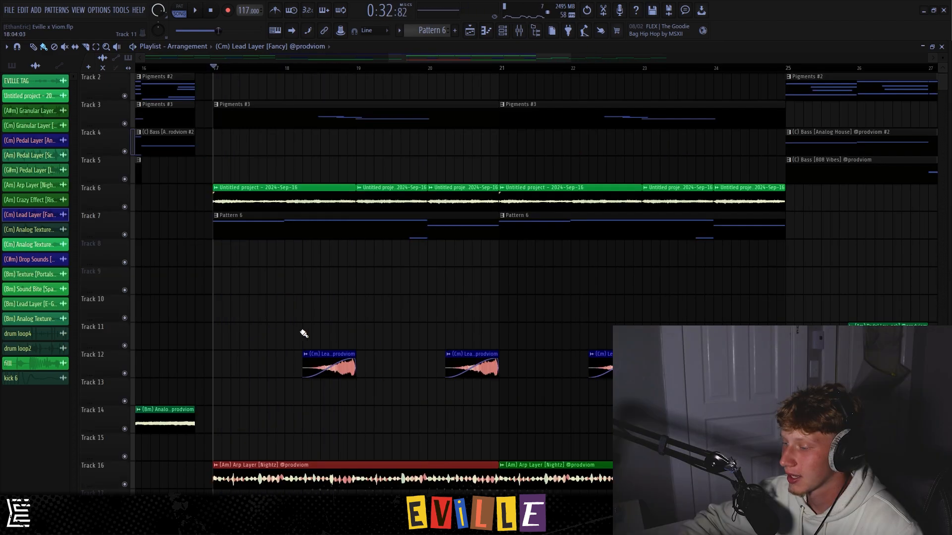
Stop playback and mark the closing section from bar 25, including the drum loop4 and kick 6 clips on tracks 19 and 20
{"action": "key", "text": "space"}
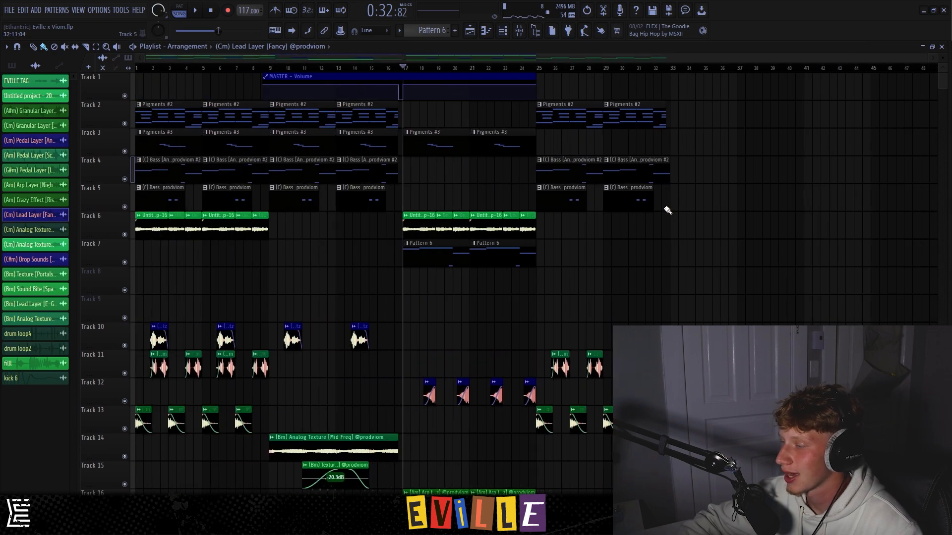
{"action": "left_click_drag", "start_coordinate": [715, 235], "coordinate": [551, 116]}
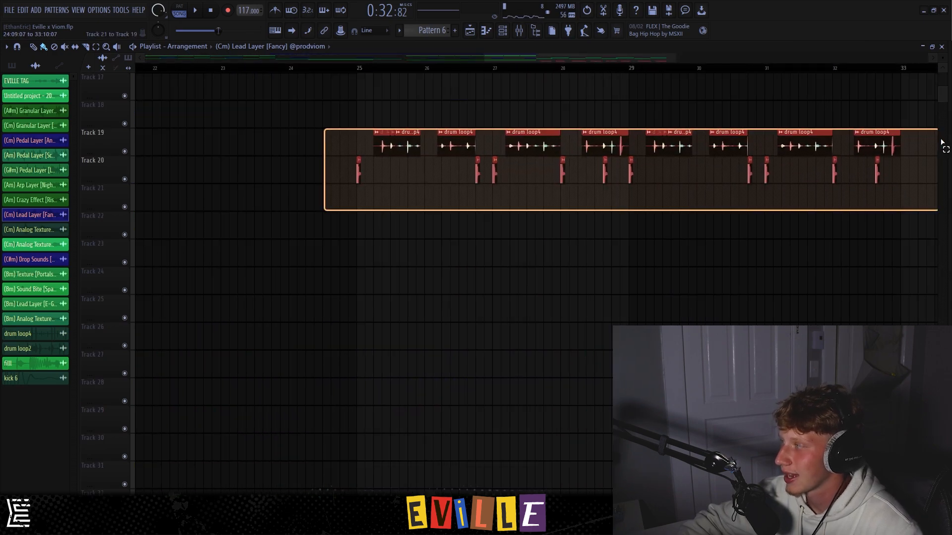
{"action": "left_click_drag", "start_coordinate": [941, 128], "coordinate": [858, 102]}
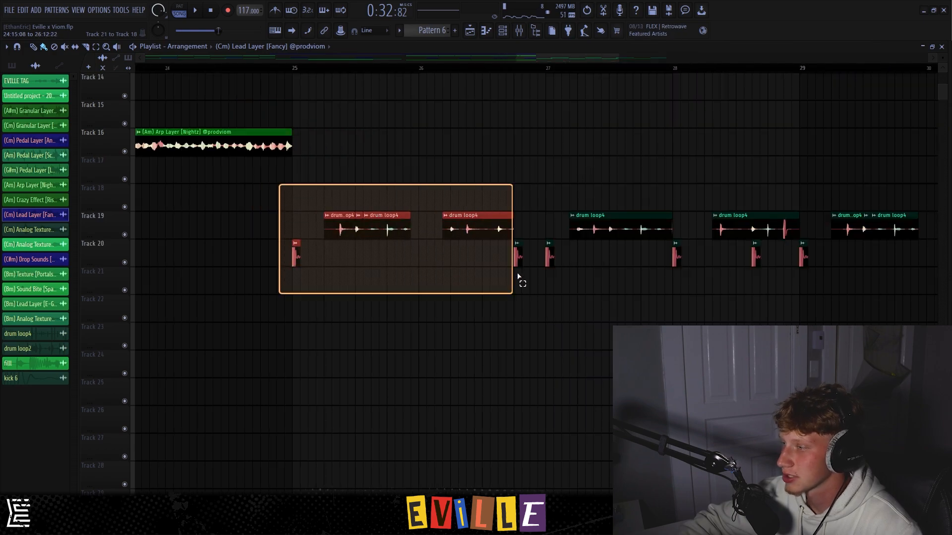
{"action": "left_click_drag", "start_coordinate": [510, 283], "coordinate": [886, 285]}
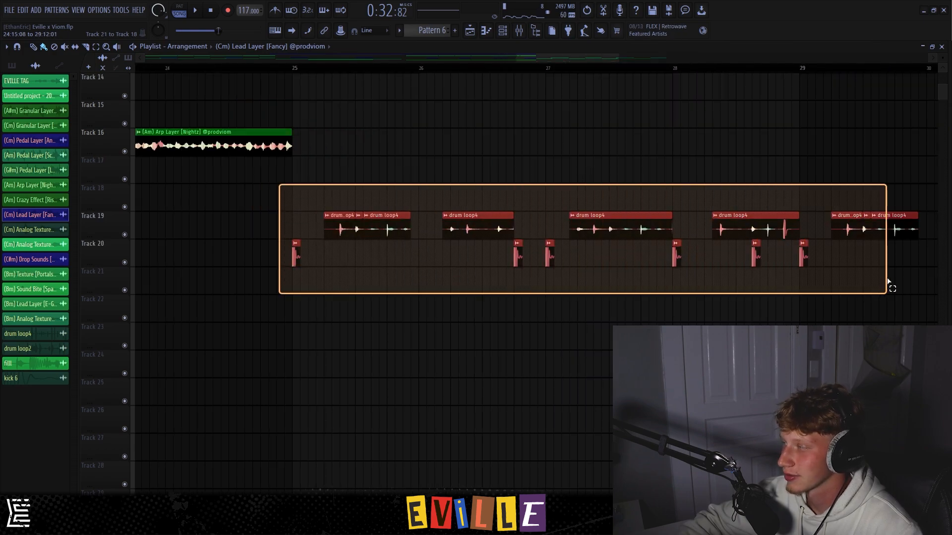
{"action": "scroll", "coordinate": [513, 250], "scroll_direction": "up", "scroll_amount": 4}
{"action": "left_click_drag", "start_coordinate": [306, 294], "coordinate": [659, 207]}
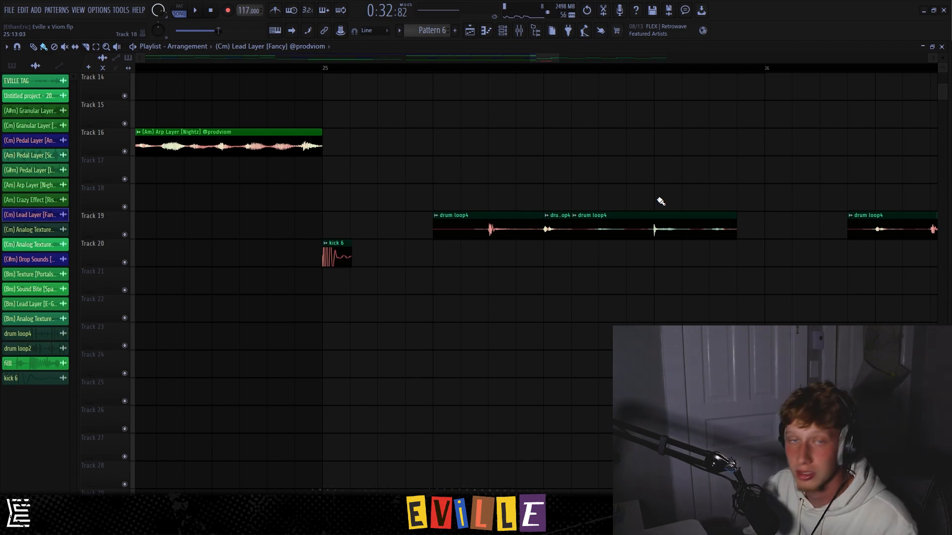
Review the mixer's master effects chain, inspecting Fruity parametric EQ 2, Dist TUBE-CULTURE, Saturn 2, SoundShifter Pitch Stereo, kHs Gain and Fruity soft clipper
{"action": "left_click", "coordinate": [519, 31]}
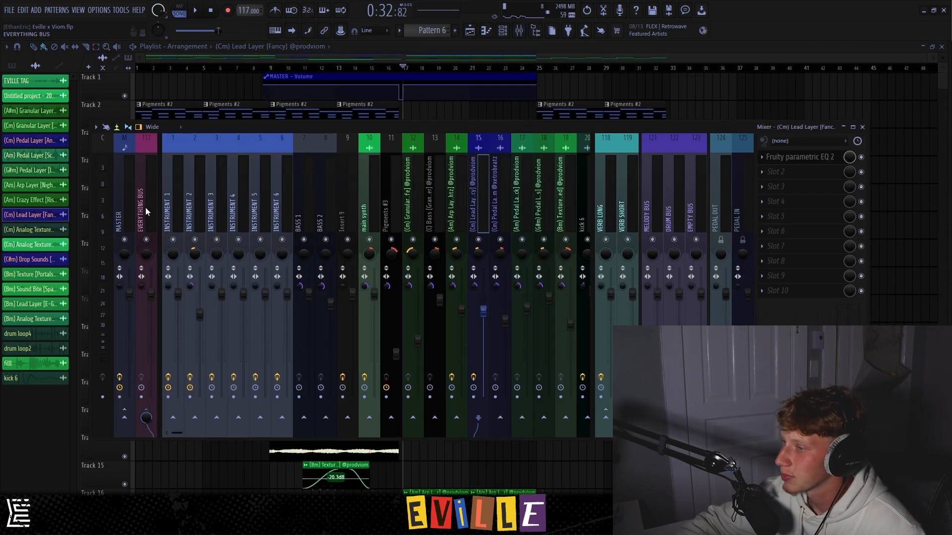
{"action": "left_click", "coordinate": [126, 210]}
{"action": "left_click", "coordinate": [799, 157]}
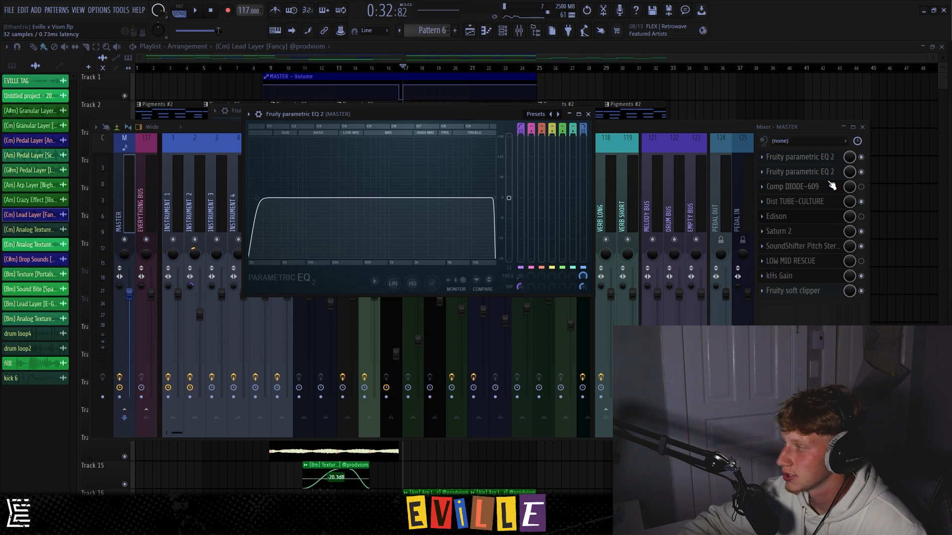
{"action": "left_click", "coordinate": [813, 200]}
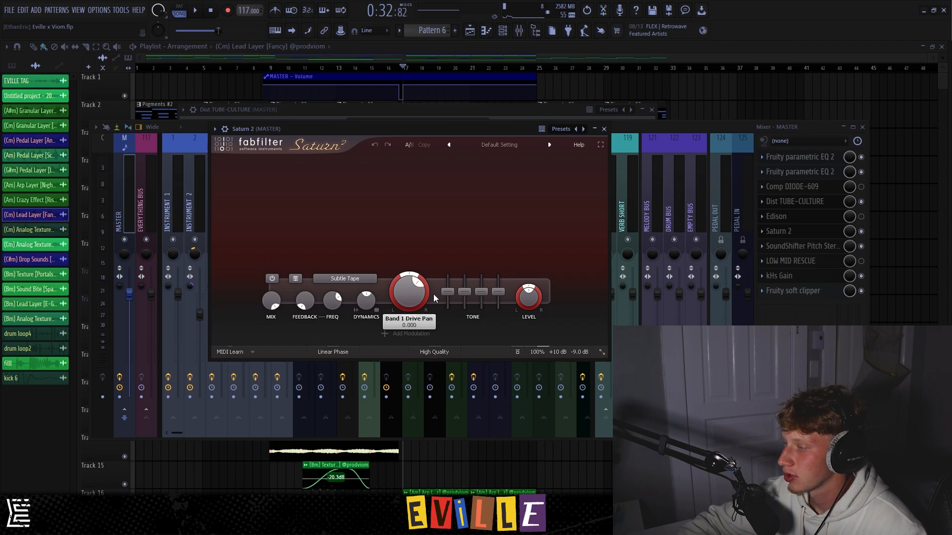
{"action": "left_click", "coordinate": [803, 246]}
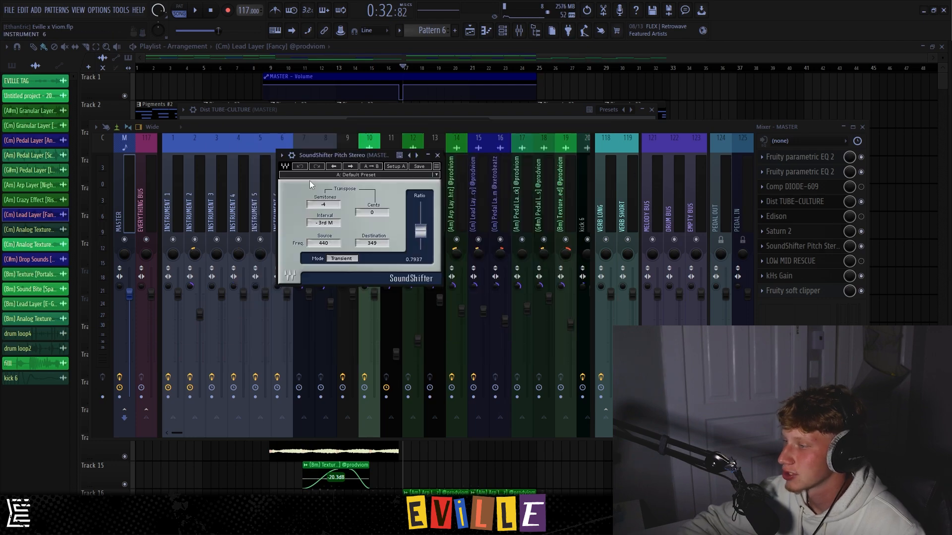
{"action": "left_click", "coordinate": [437, 155]}
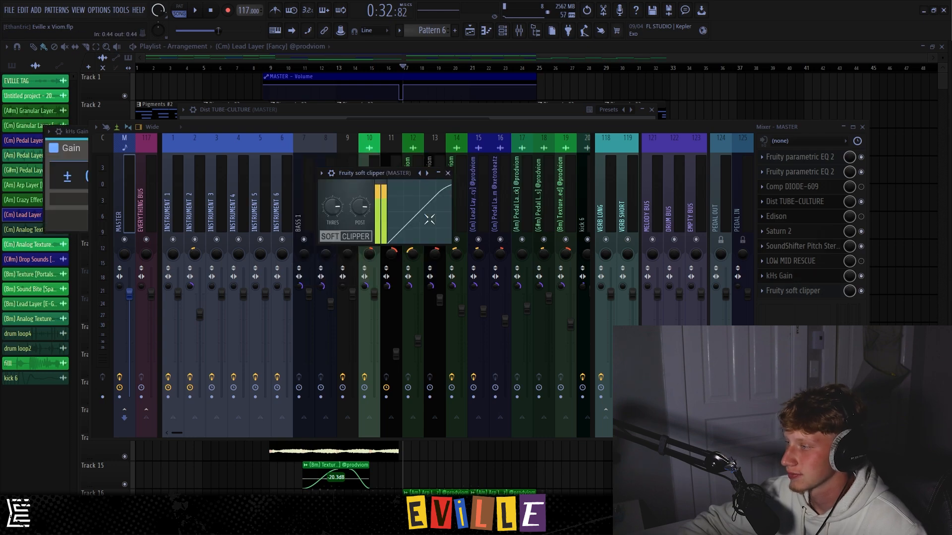